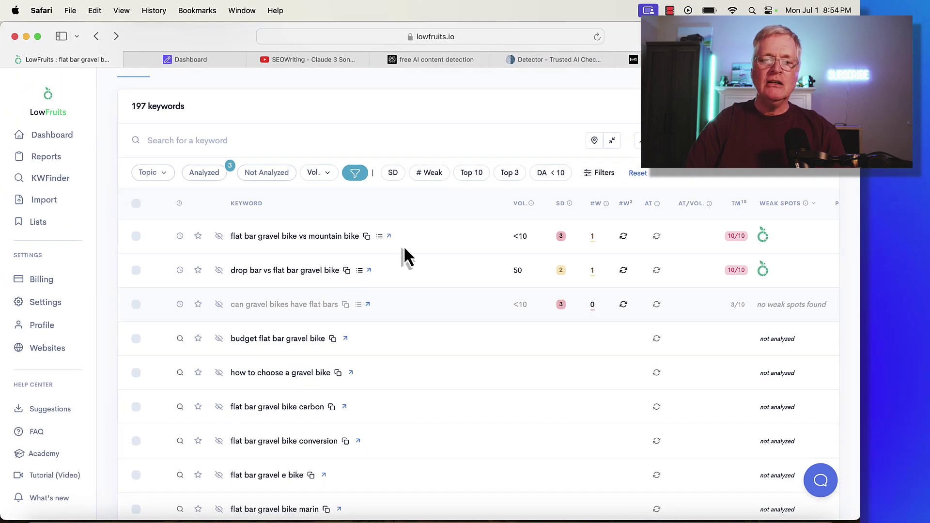
Start a 1-Click Blog Post with main keyword 'drop bar vs flat bar gravel bike' and a generated title.
{"action": "left_click", "coordinate": [208, 61]}
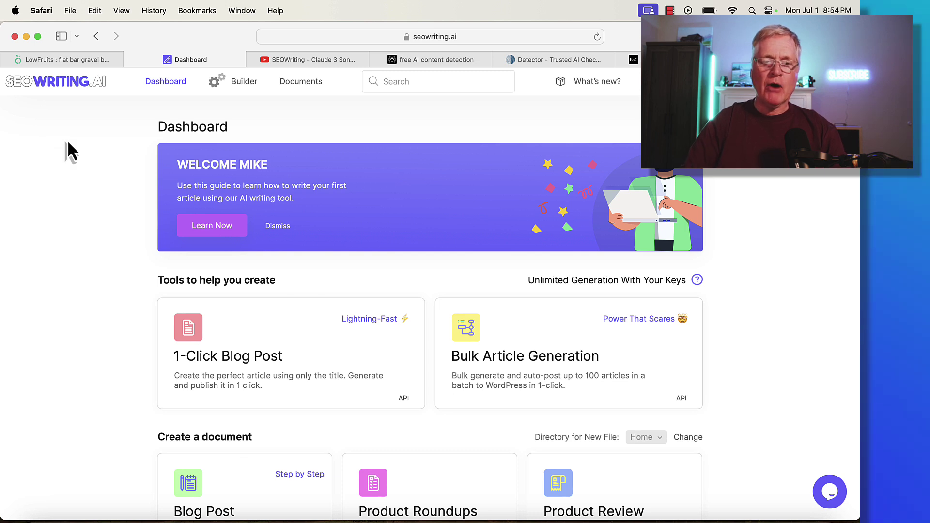
{"action": "left_click", "coordinate": [256, 334]}
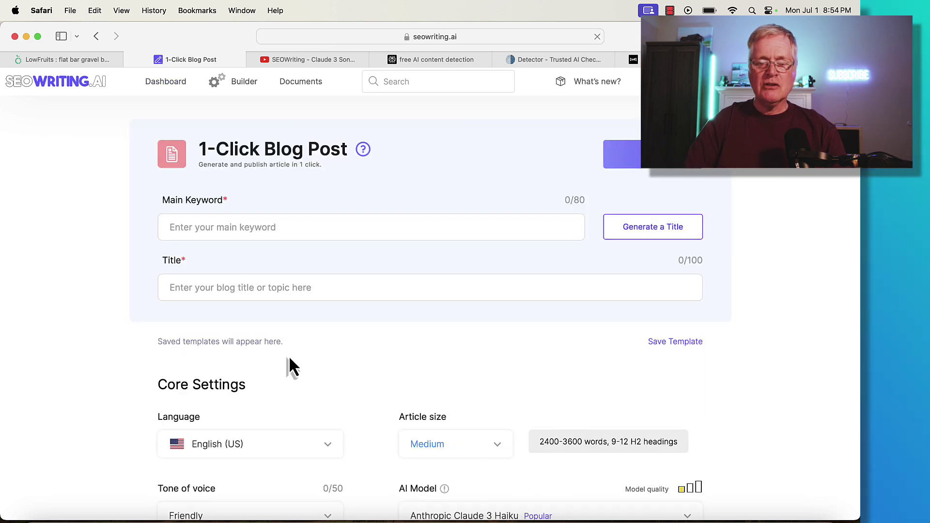
{"action": "left_click", "coordinate": [290, 220]}
{"action": "type", "text": "drop bar vs flat bar gravel bike"}
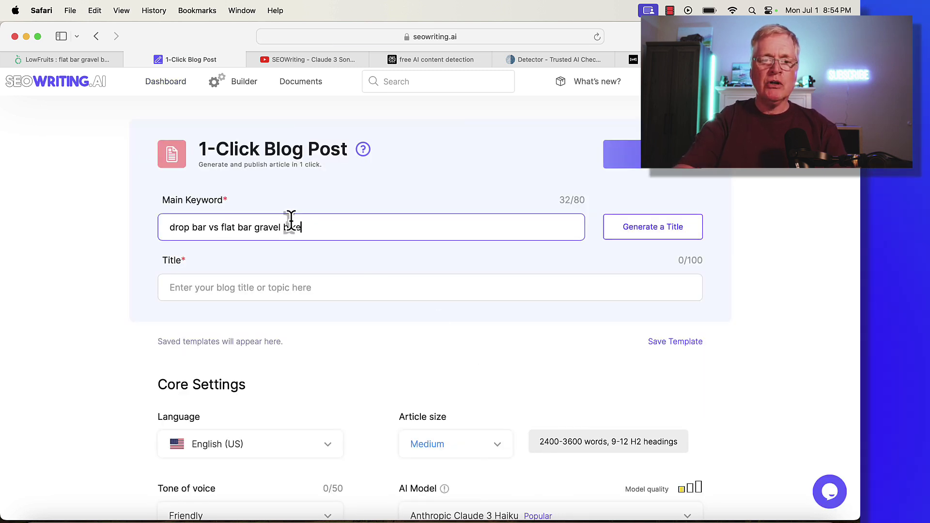
{"action": "left_click", "coordinate": [640, 228]}
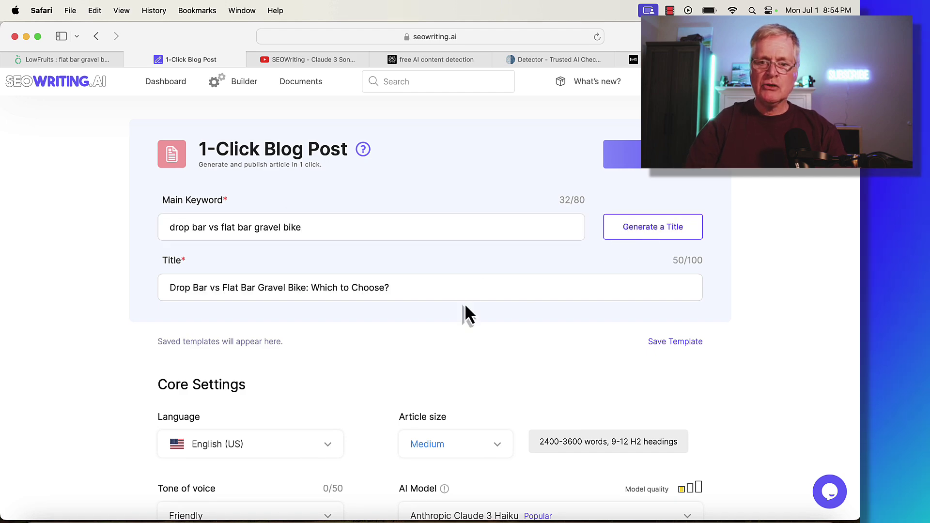
In Core Settings choose Friendly tone, Third person point of view and United States as target country.
{"action": "scroll", "coordinate": [464, 303], "scroll_direction": "down", "scroll_amount": 5}
{"action": "scroll", "coordinate": [464, 303], "scroll_direction": "down", "scroll_amount": 3}
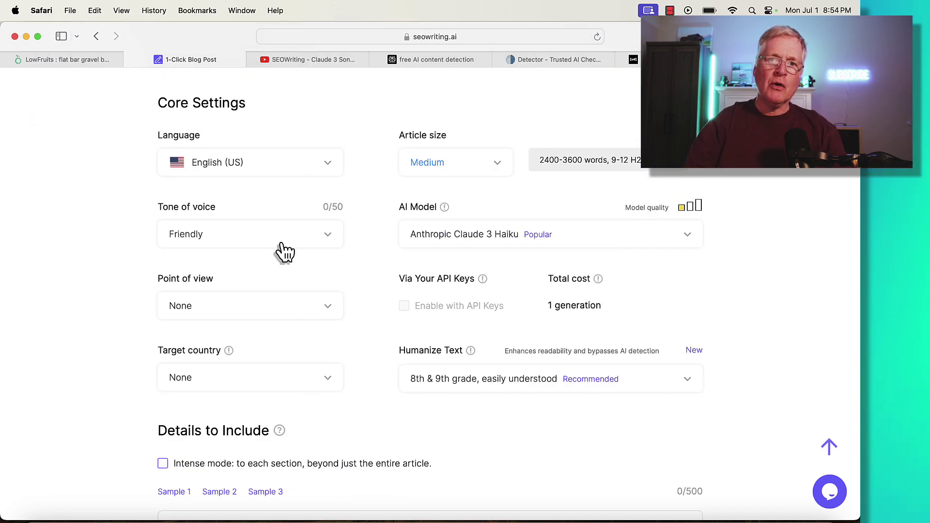
{"action": "left_click", "coordinate": [330, 238]}
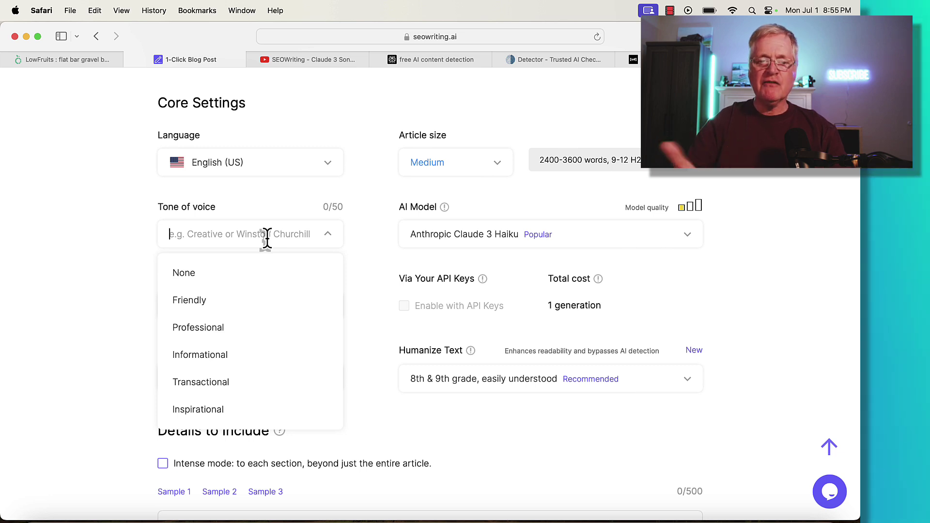
{"action": "left_click", "coordinate": [208, 306]}
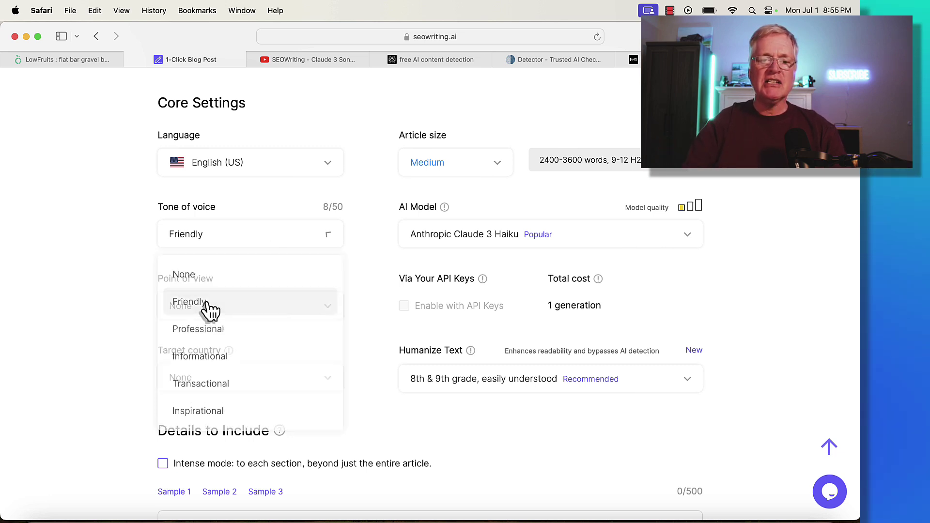
{"action": "left_click", "coordinate": [325, 310]}
{"action": "left_click", "coordinate": [278, 472]}
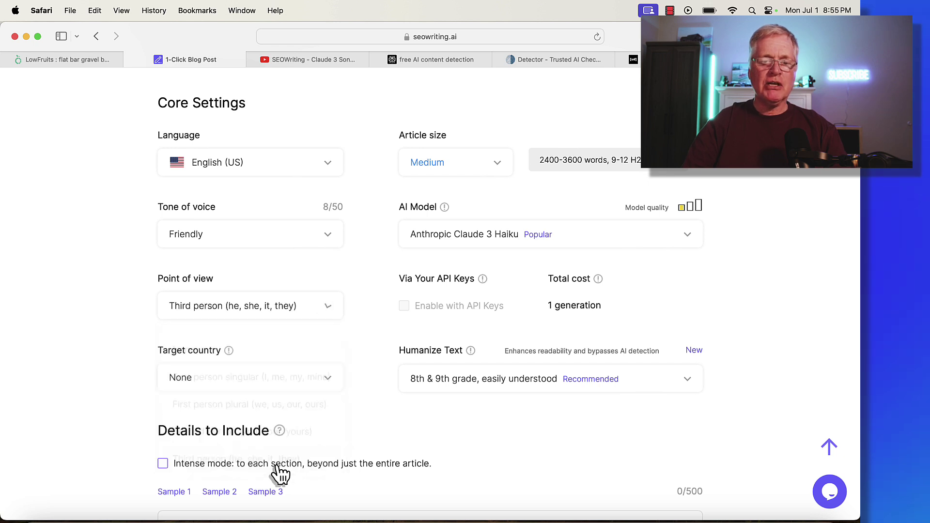
{"action": "left_click", "coordinate": [342, 383]}
{"action": "left_click", "coordinate": [261, 230]}
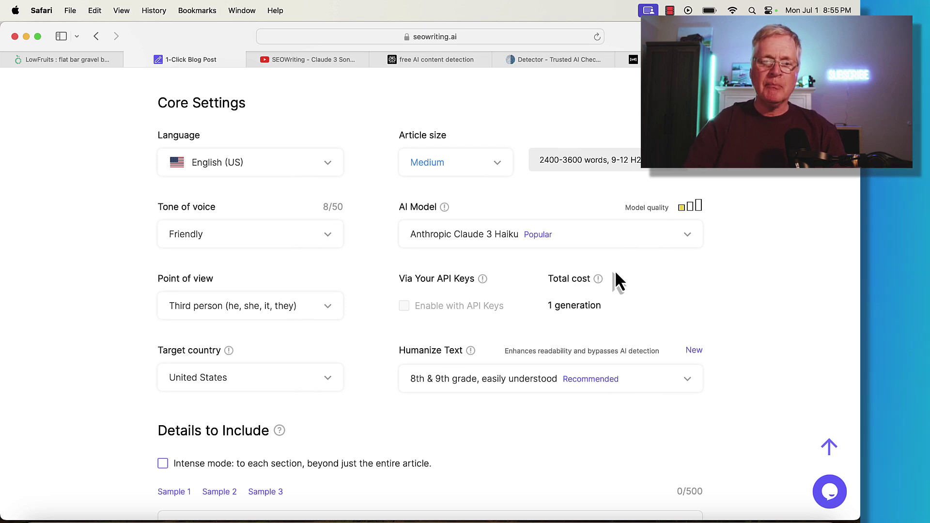
{"action": "key", "text": "ctrl+Tab"}
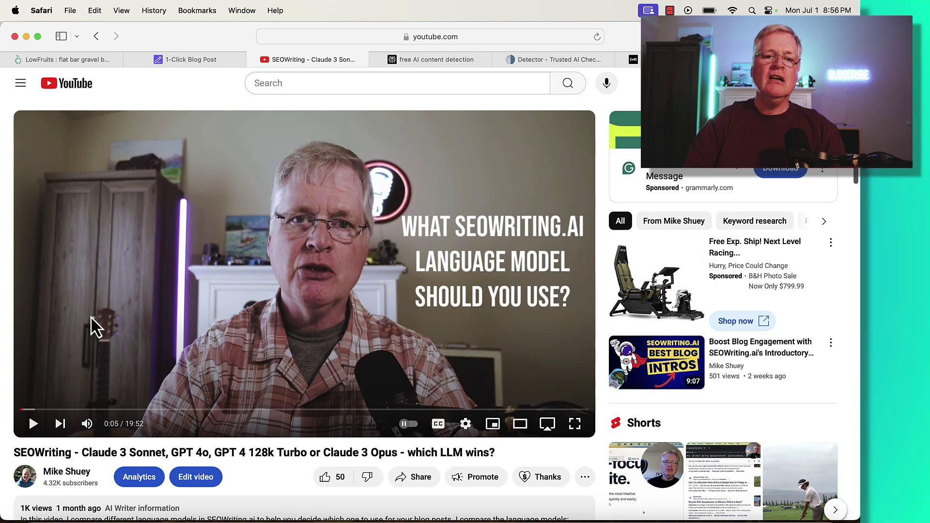
Change the AI model to Anthropic Claude 3.5 Sonnet, costing 4 generations.
{"action": "left_click", "coordinate": [211, 63]}
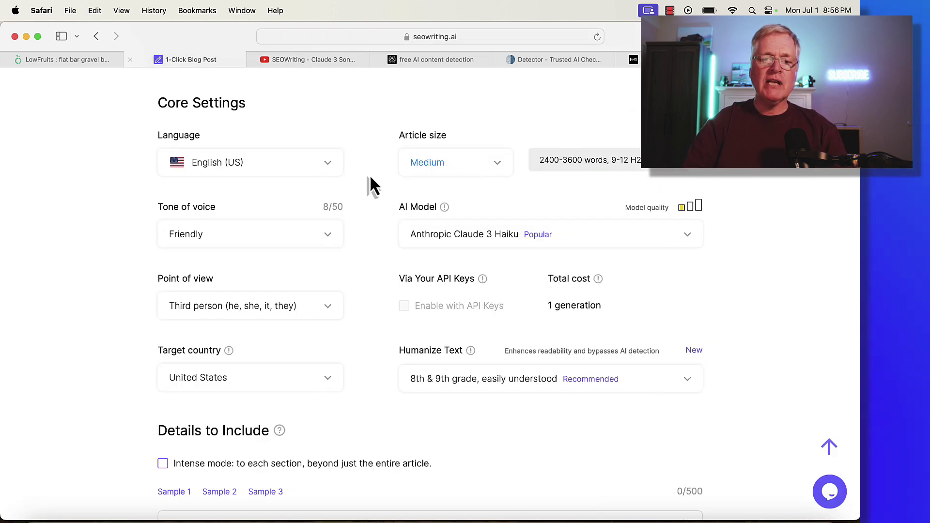
{"action": "left_click", "coordinate": [691, 239]}
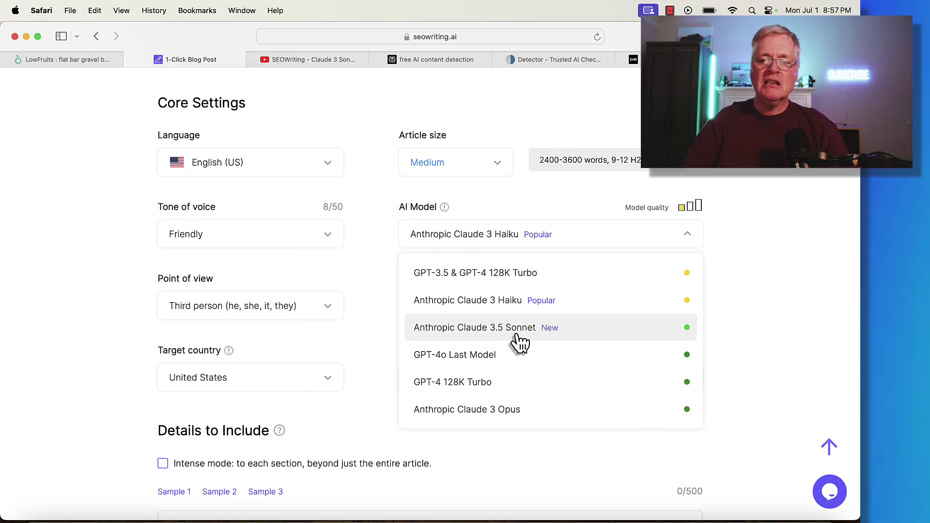
{"action": "left_click", "coordinate": [517, 336]}
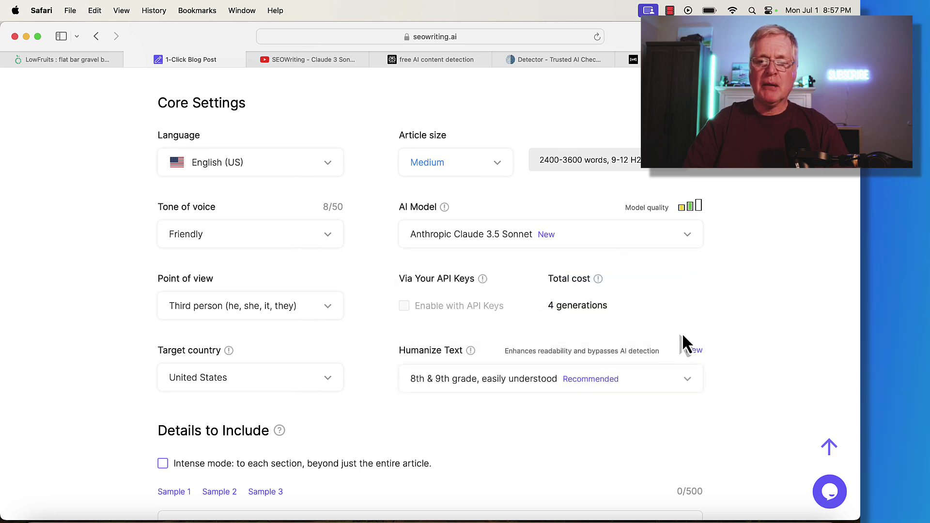
{"action": "scroll", "coordinate": [682, 332], "scroll_direction": "down", "scroll_amount": 2}
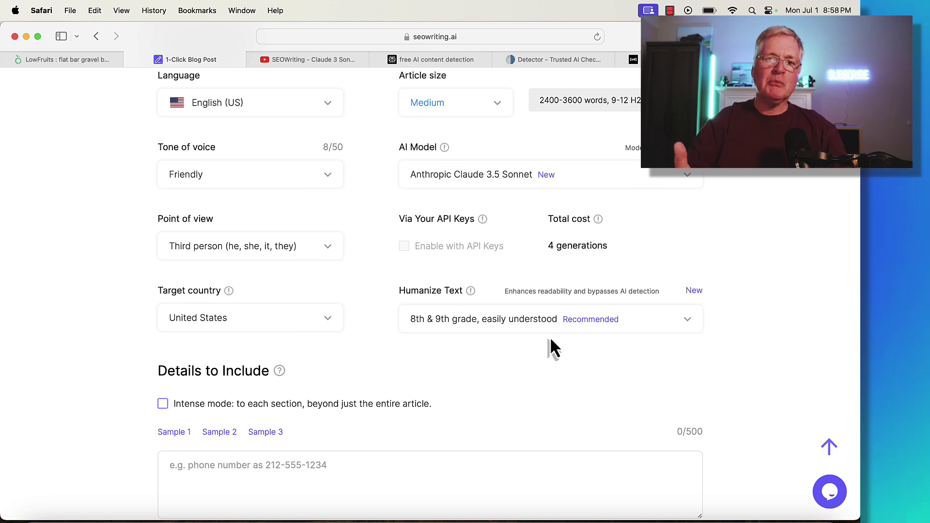
Set both AI Images and YouTube videos to None.
{"action": "scroll", "coordinate": [504, 363], "scroll_direction": "down", "scroll_amount": 8}
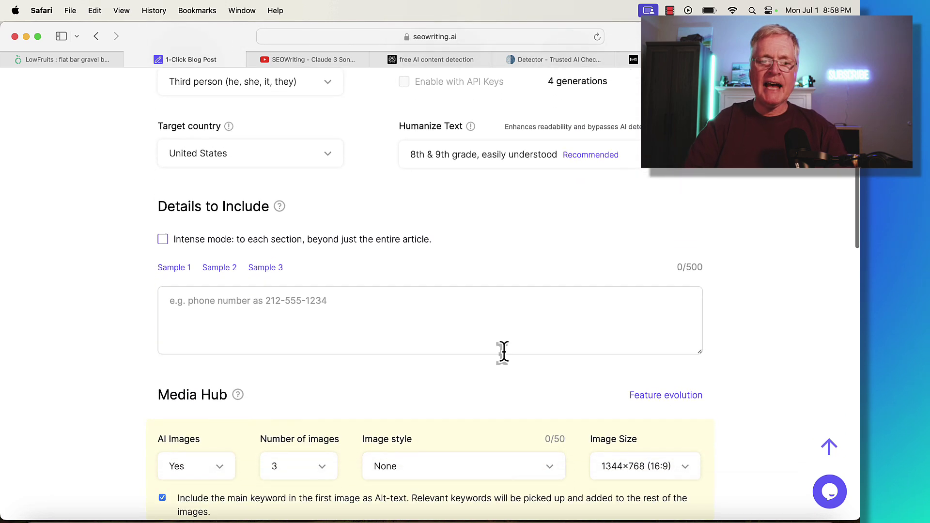
{"action": "left_click", "coordinate": [218, 228]}
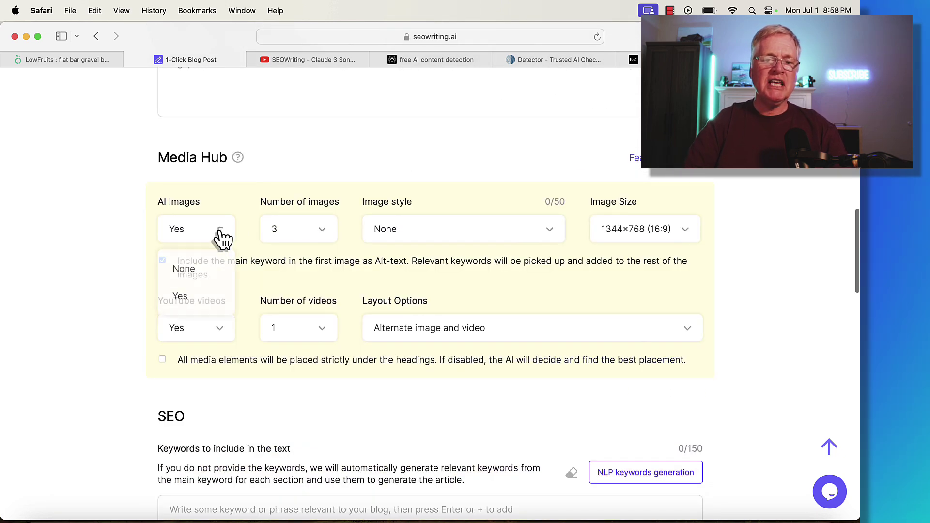
{"action": "left_click", "coordinate": [208, 268]}
{"action": "left_click", "coordinate": [219, 329]}
{"action": "left_click", "coordinate": [211, 367]}
Generate NLP keywords and use a Question-style intro hook.
{"action": "scroll", "coordinate": [478, 373], "scroll_direction": "down", "scroll_amount": 6}
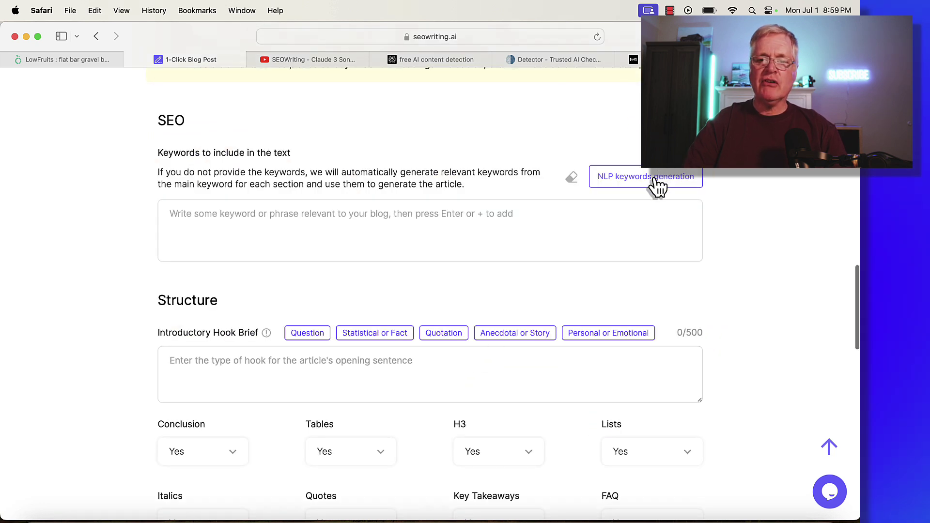
{"action": "left_click", "coordinate": [658, 182]}
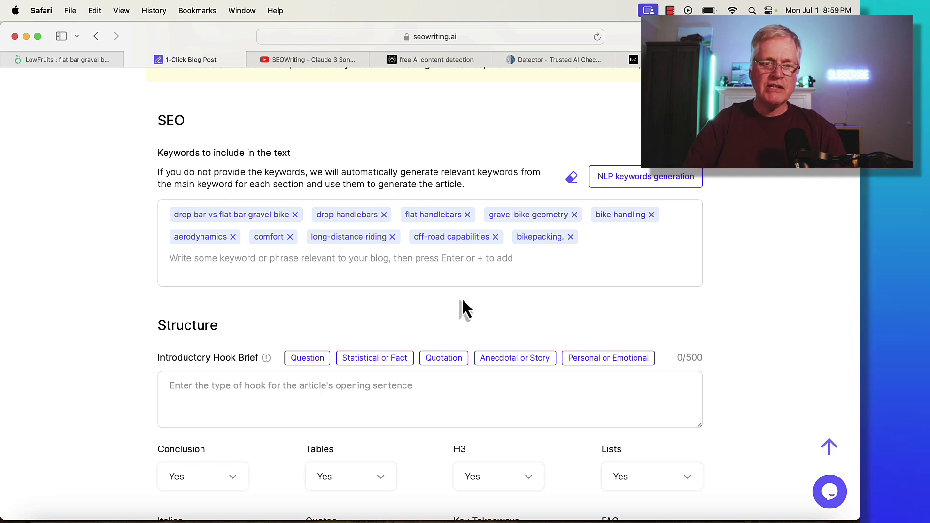
{"action": "scroll", "coordinate": [458, 313], "scroll_direction": "down", "scroll_amount": 4}
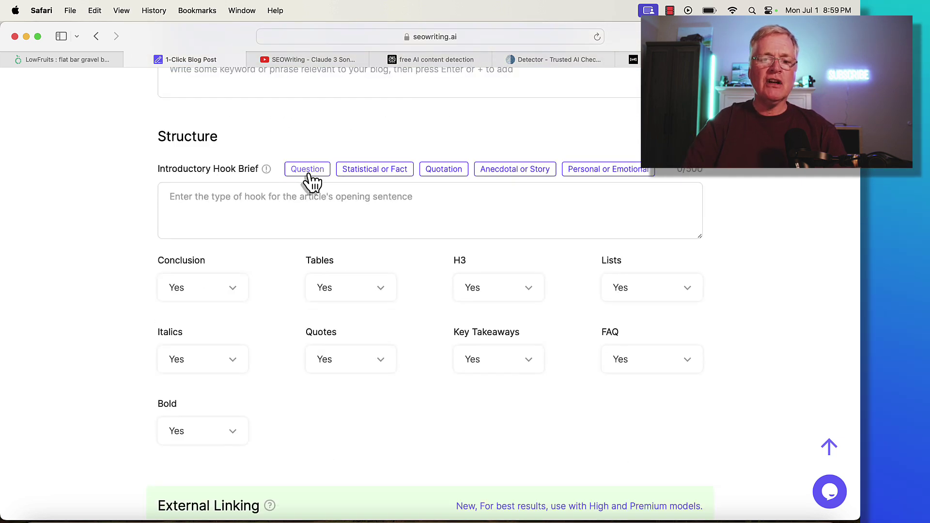
{"action": "left_click", "coordinate": [308, 169]}
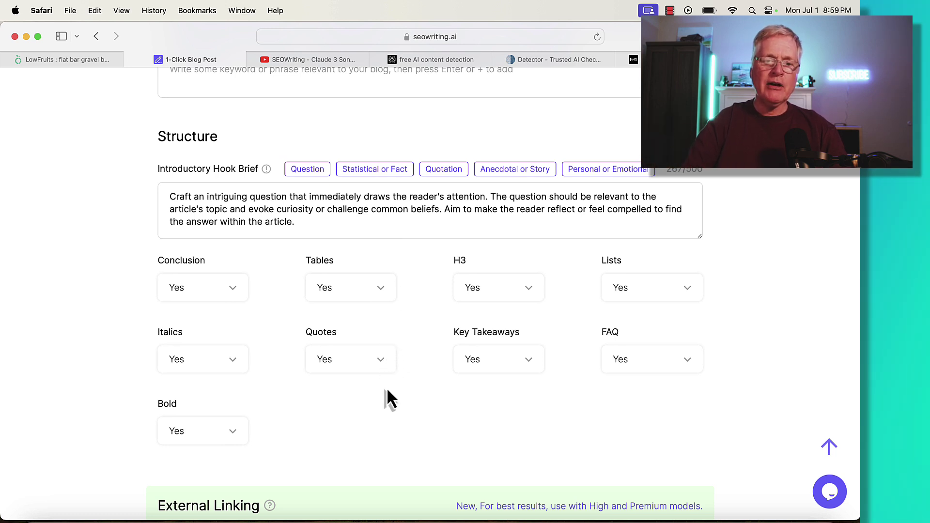
Set Quotes and FAQ to No and Connect to Web to Deep Web.
{"action": "left_click", "coordinate": [381, 362]}
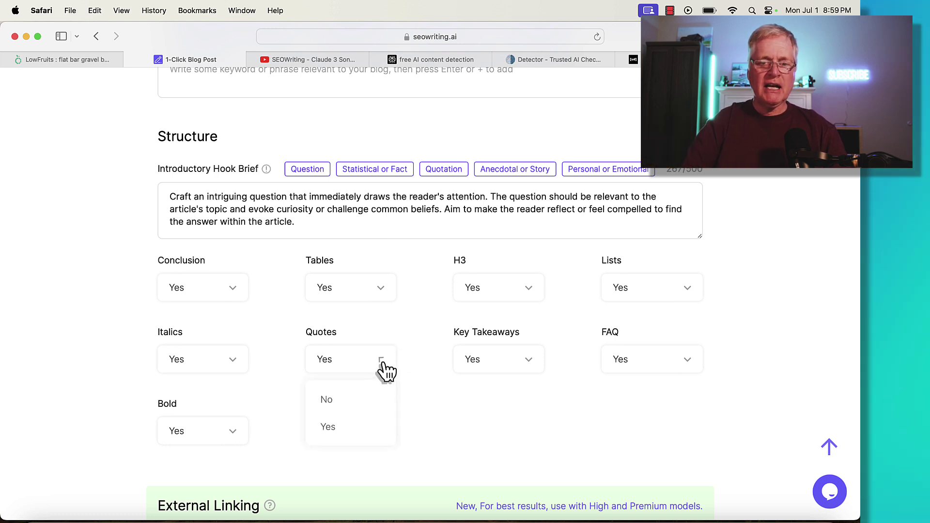
{"action": "left_click", "coordinate": [363, 407]}
{"action": "left_click", "coordinate": [690, 366]}
{"action": "left_click", "coordinate": [658, 404]}
{"action": "scroll", "coordinate": [411, 328], "scroll_direction": "down", "scroll_amount": 5}
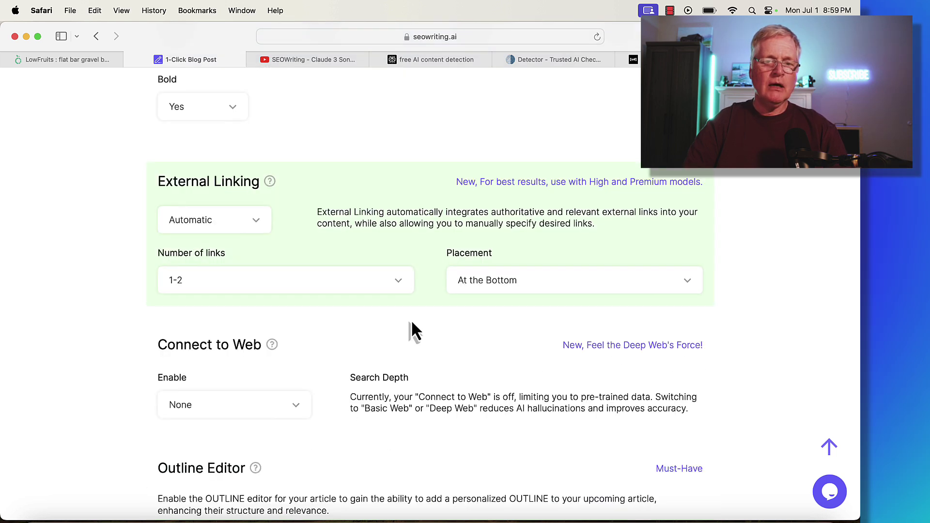
{"action": "scroll", "coordinate": [492, 310], "scroll_direction": "down", "scroll_amount": 5}
{"action": "left_click", "coordinate": [238, 204]}
{"action": "left_click", "coordinate": [263, 303]}
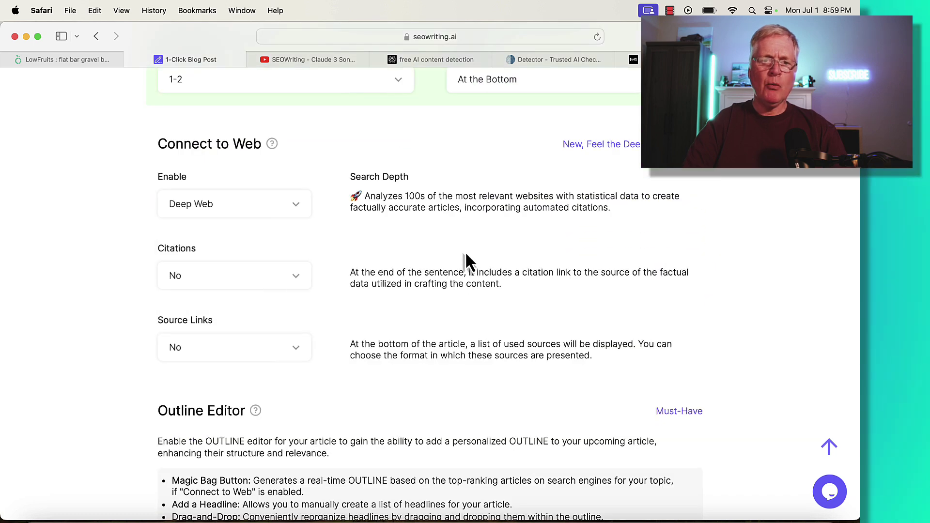
Enable the outline editor and delete the Maintenance and Component Replacement and Popular Gravel Bike Models headings.
{"action": "scroll", "coordinate": [466, 255], "scroll_direction": "down", "scroll_amount": 6}
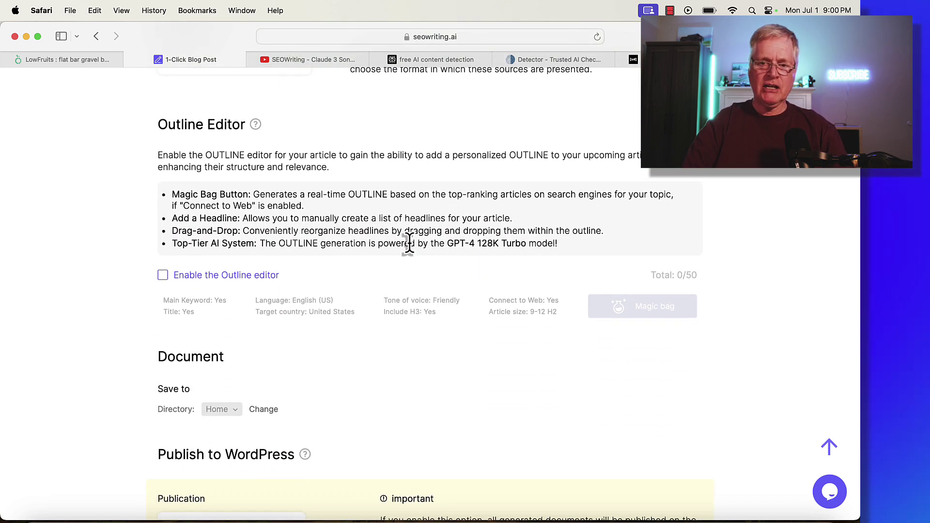
{"action": "left_click", "coordinate": [162, 274]}
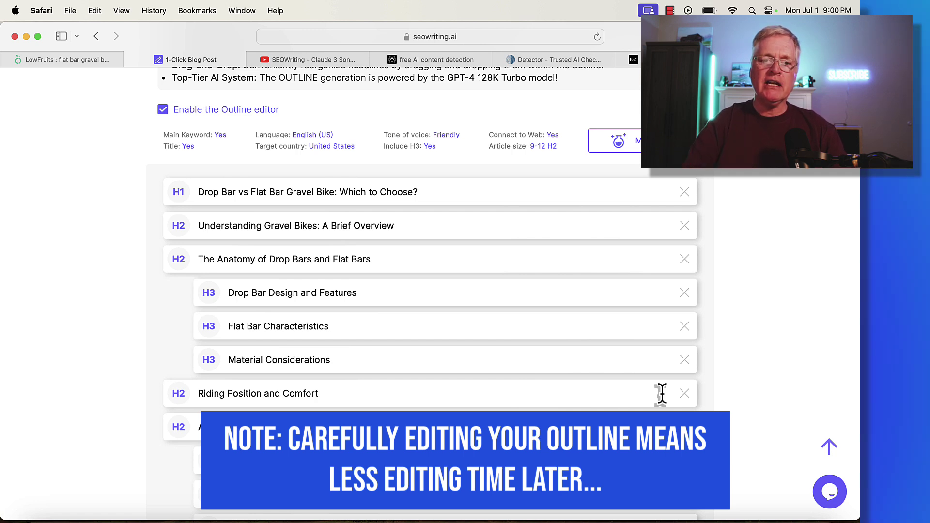
{"action": "scroll", "coordinate": [562, 358], "scroll_direction": "down", "scroll_amount": 3}
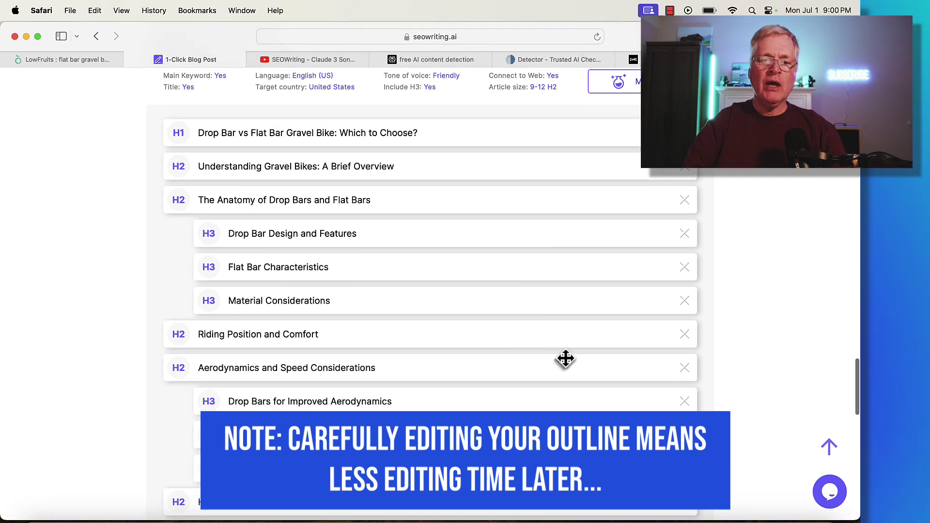
{"action": "scroll", "coordinate": [563, 359], "scroll_direction": "down", "scroll_amount": 9}
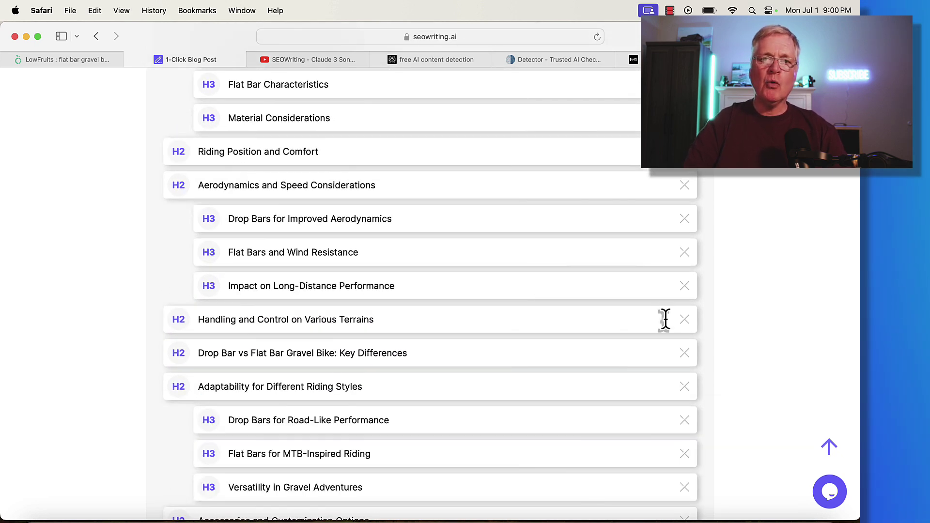
{"action": "scroll", "coordinate": [665, 319], "scroll_direction": "down", "scroll_amount": 2}
{"action": "scroll", "coordinate": [665, 319], "scroll_direction": "down", "scroll_amount": 3}
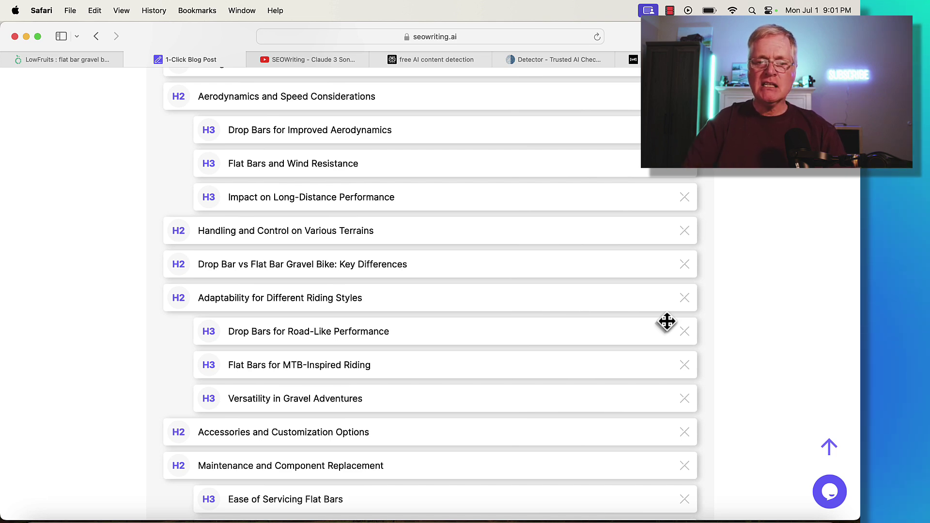
{"action": "scroll", "coordinate": [666, 321], "scroll_direction": "down", "scroll_amount": 3}
{"action": "scroll", "coordinate": [666, 320], "scroll_direction": "down", "scroll_amount": 5}
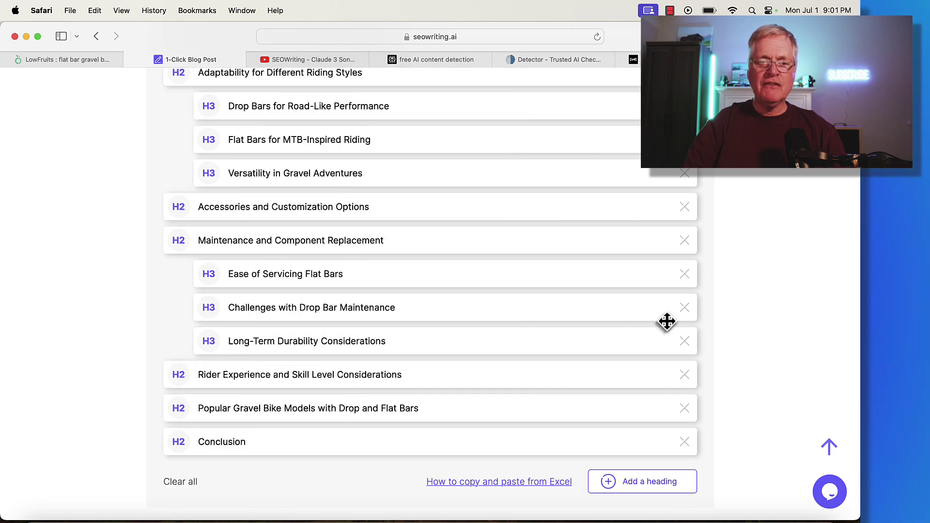
{"action": "left_click", "coordinate": [684, 240]}
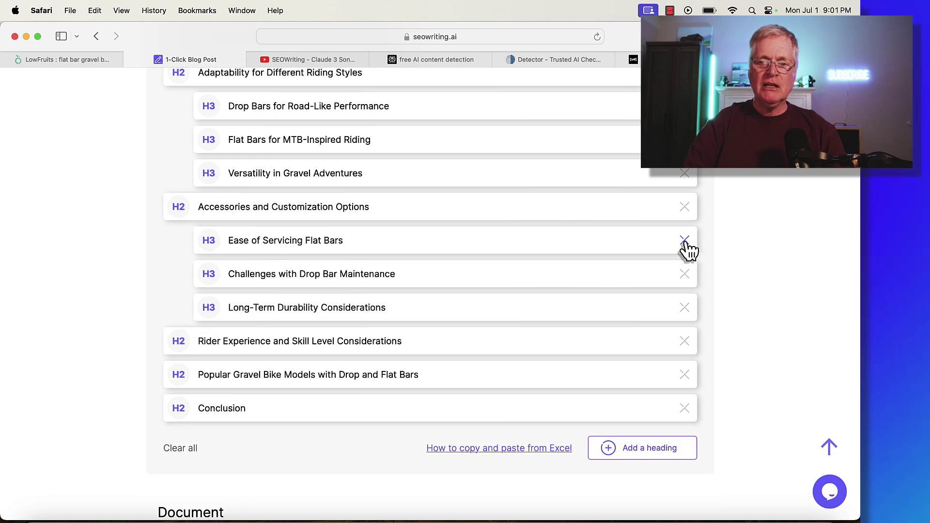
{"action": "left_click", "coordinate": [685, 274]}
Generate the Drop Bar vs Flat Bar Gravel Bike article, which opens in the Checker at 78%.
{"action": "scroll", "coordinate": [538, 415], "scroll_direction": "down", "scroll_amount": 5}
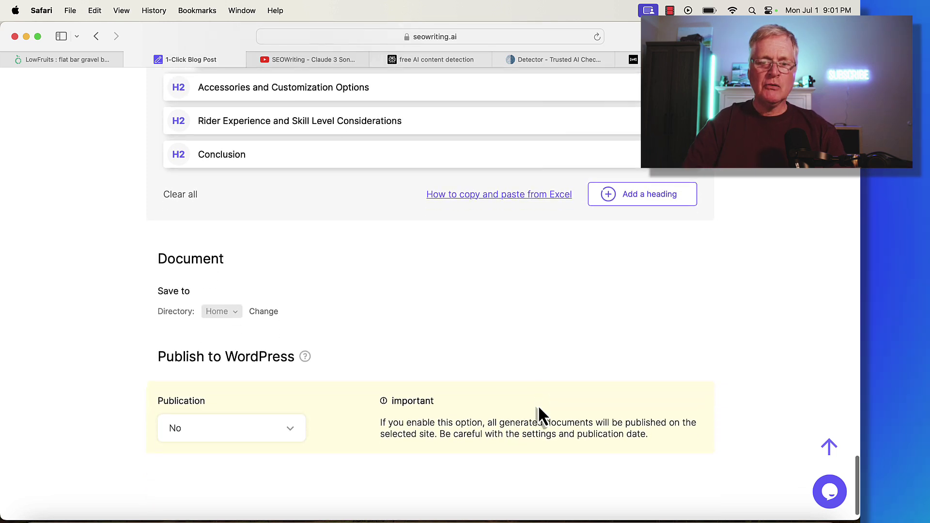
{"action": "scroll", "coordinate": [538, 415], "scroll_direction": "up", "scroll_amount": 10}
{"action": "scroll", "coordinate": [538, 407], "scroll_direction": "up", "scroll_amount": 15}
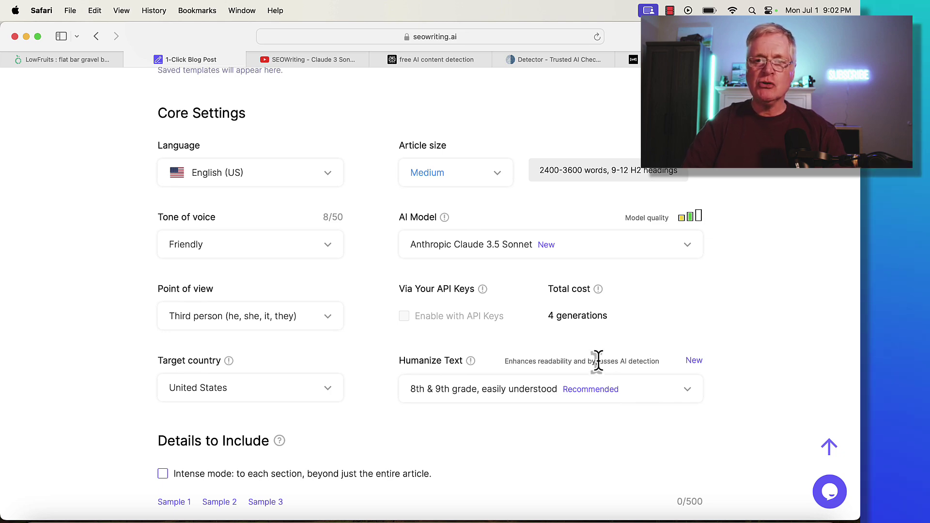
{"action": "scroll", "coordinate": [544, 339], "scroll_direction": "up", "scroll_amount": 10}
{"action": "left_click", "coordinate": [661, 167]}
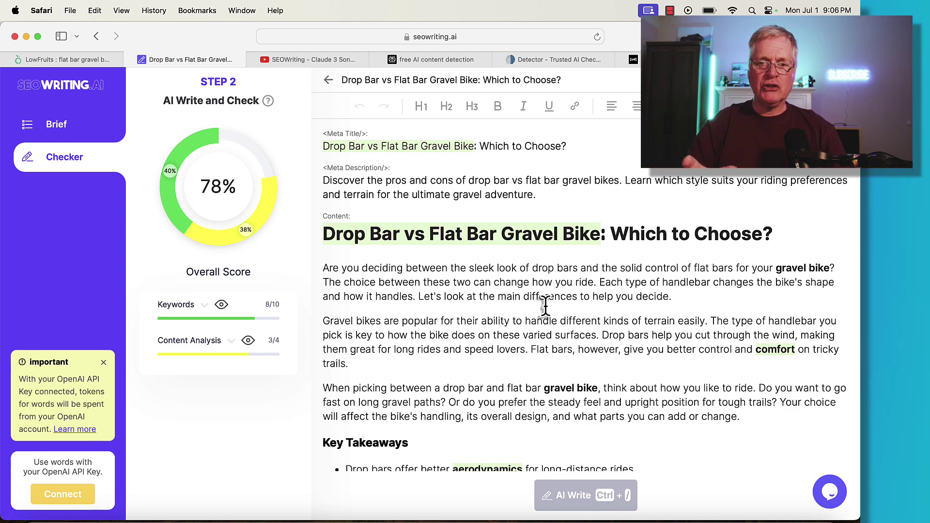
{"action": "scroll", "coordinate": [545, 306], "scroll_direction": "down", "scroll_amount": 5}
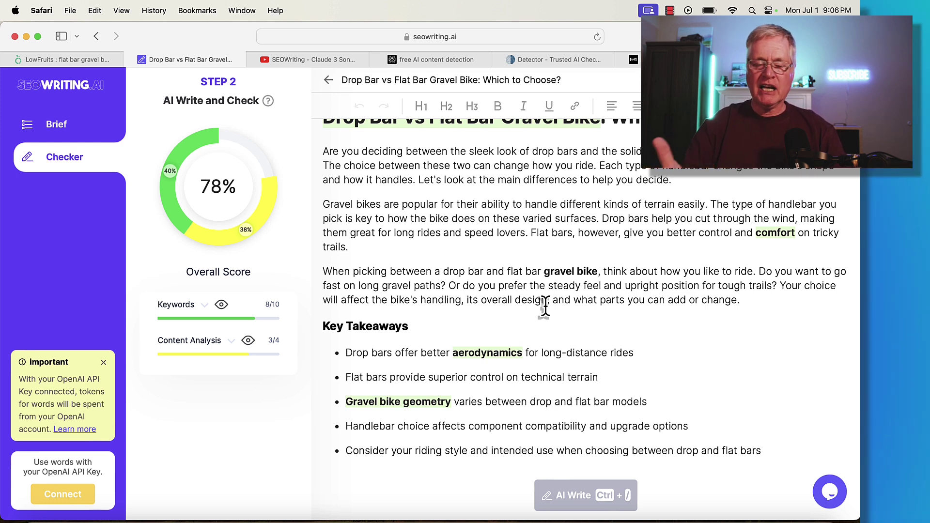
{"action": "scroll", "coordinate": [484, 329], "scroll_direction": "down", "scroll_amount": 15}
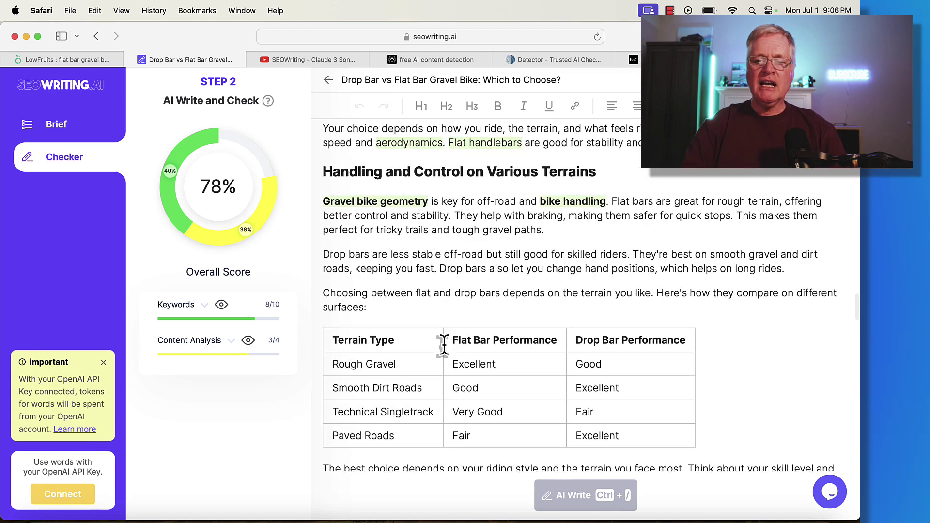
{"action": "scroll", "coordinate": [442, 342], "scroll_direction": "up", "scroll_amount": 20}
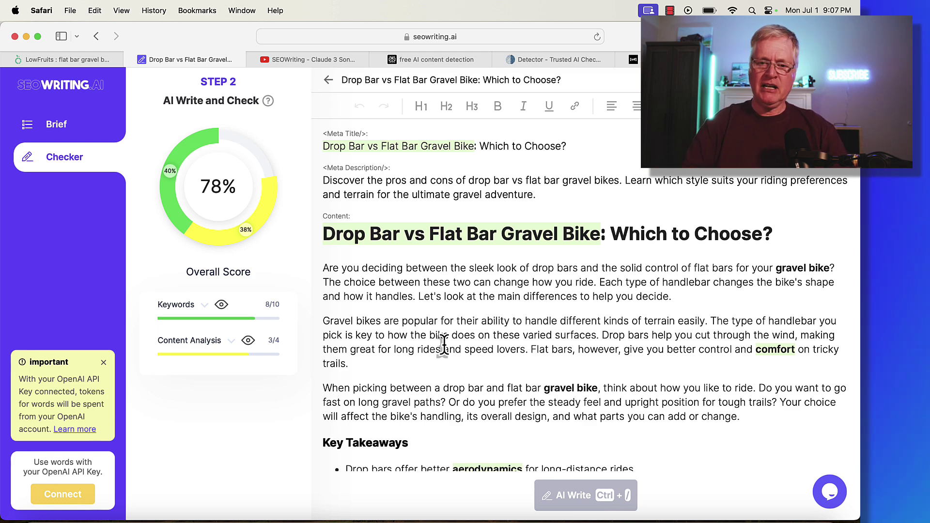
{"action": "scroll", "coordinate": [444, 345], "scroll_direction": "down", "scroll_amount": 2}
{"action": "scroll", "coordinate": [443, 344], "scroll_direction": "down", "scroll_amount": 5}
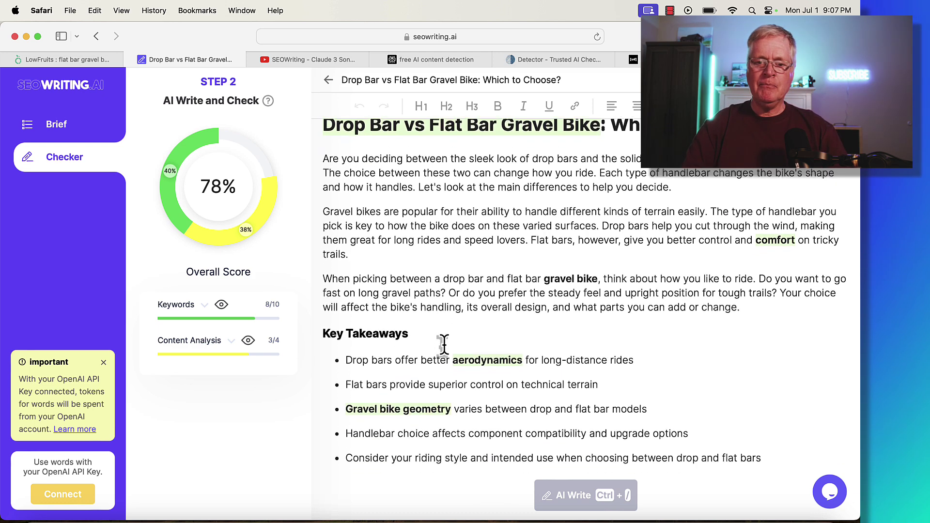
{"action": "scroll", "coordinate": [444, 344], "scroll_direction": "up", "scroll_amount": 4}
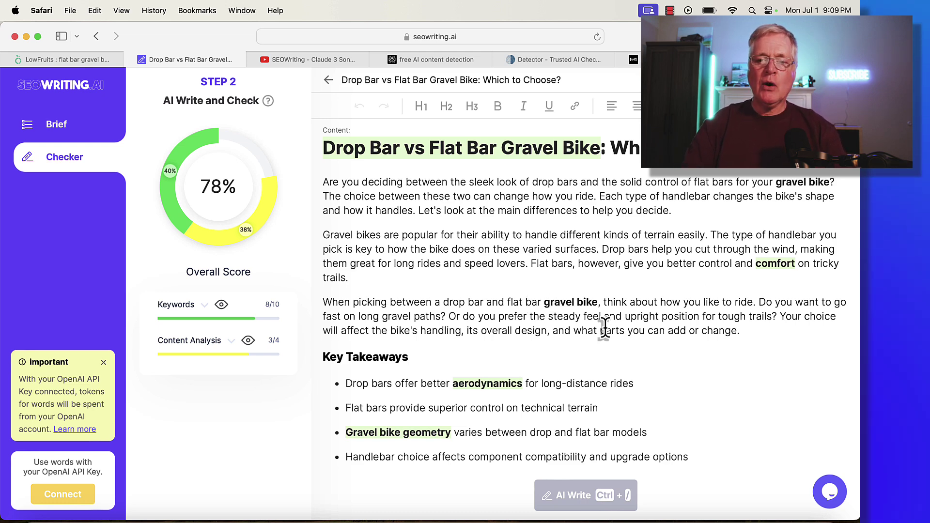
{"action": "scroll", "coordinate": [557, 303], "scroll_direction": "down", "scroll_amount": 2}
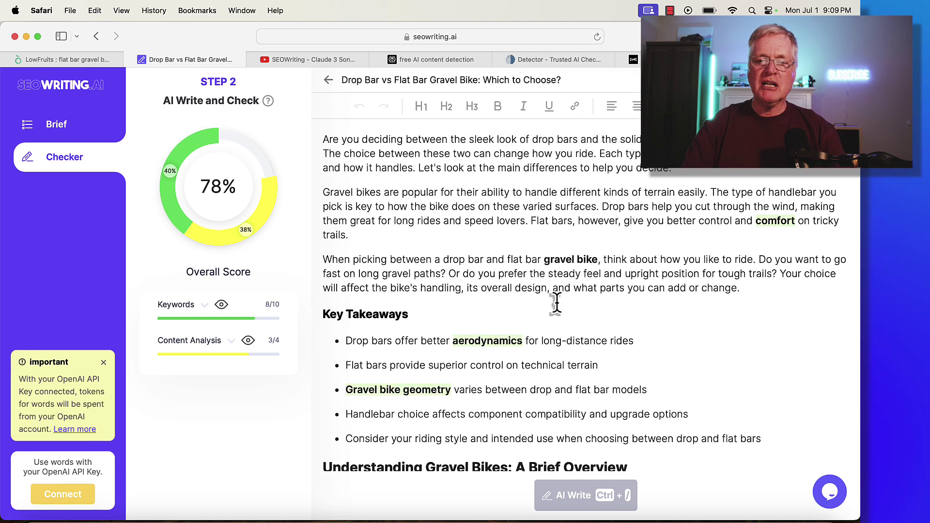
{"action": "scroll", "coordinate": [556, 303], "scroll_direction": "down", "scroll_amount": 1}
{"action": "scroll", "coordinate": [556, 303], "scroll_direction": "down", "scroll_amount": 10}
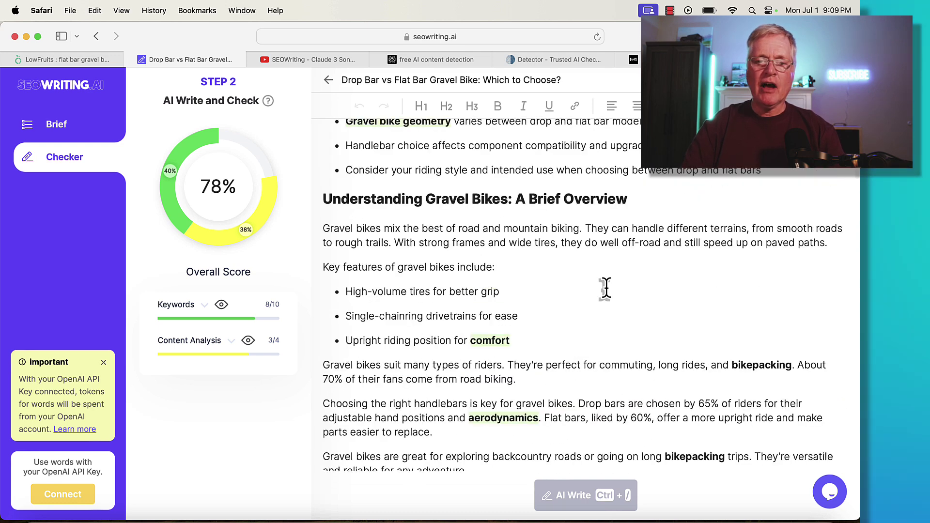
{"action": "scroll", "coordinate": [604, 288], "scroll_direction": "down", "scroll_amount": 2}
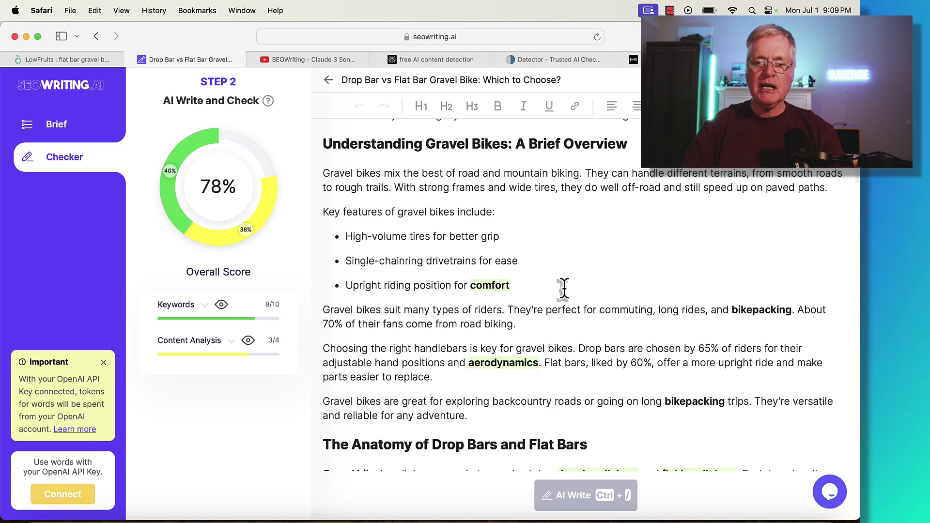
{"action": "scroll", "coordinate": [530, 352], "scroll_direction": "down", "scroll_amount": 12}
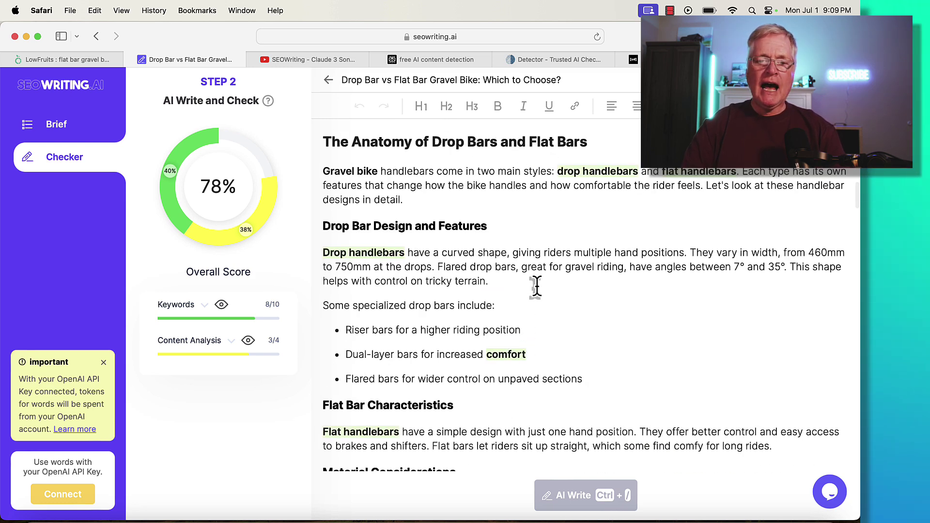
{"action": "scroll", "coordinate": [536, 286], "scroll_direction": "down", "scroll_amount": 1}
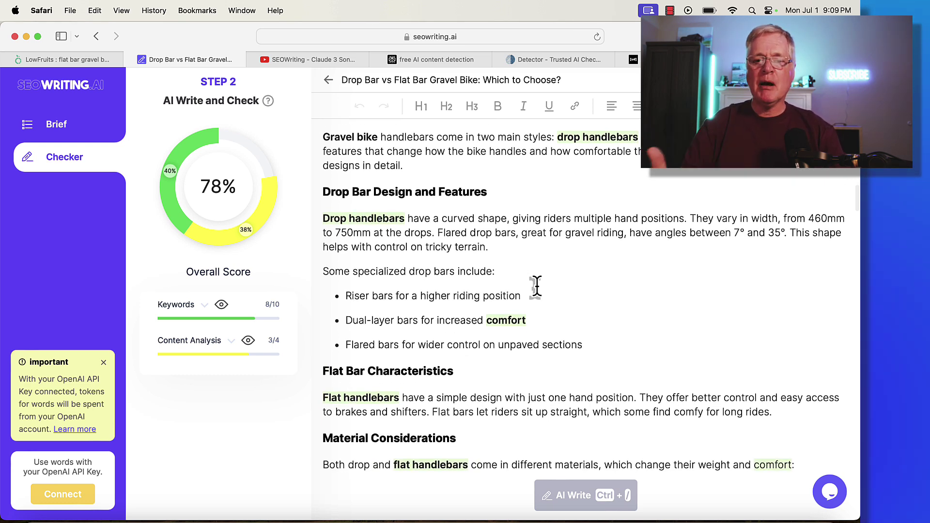
{"action": "scroll", "coordinate": [536, 286], "scroll_direction": "down", "scroll_amount": 4}
{"action": "scroll", "coordinate": [535, 285], "scroll_direction": "down", "scroll_amount": 12}
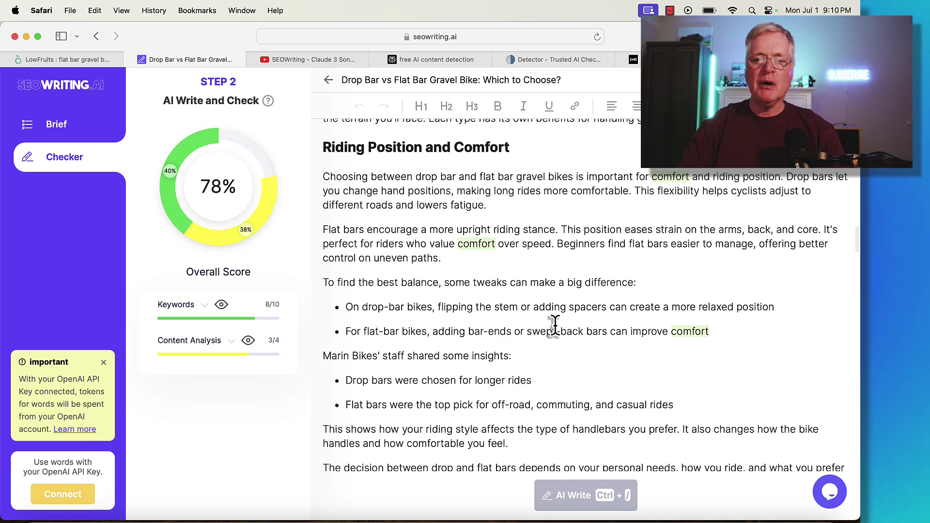
{"action": "scroll", "coordinate": [554, 327], "scroll_direction": "down", "scroll_amount": 2}
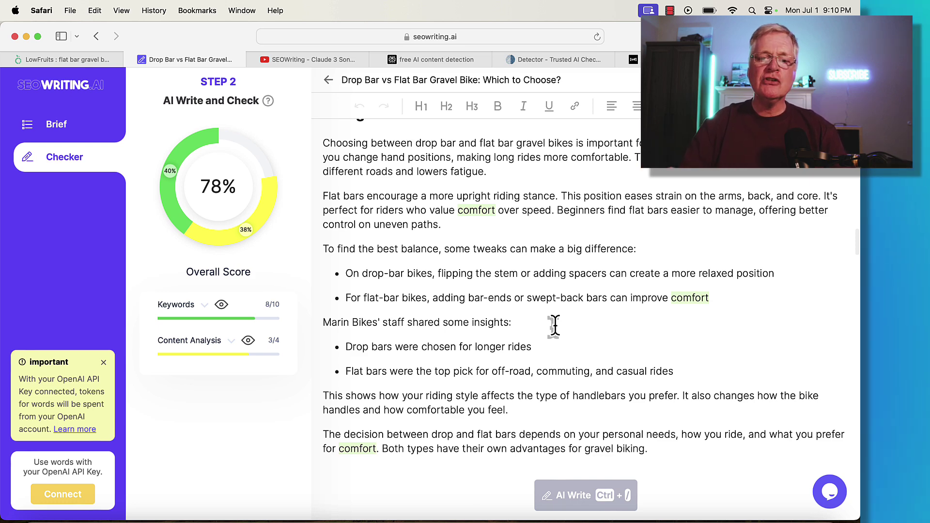
{"action": "scroll", "coordinate": [553, 326], "scroll_direction": "down", "scroll_amount": 5}
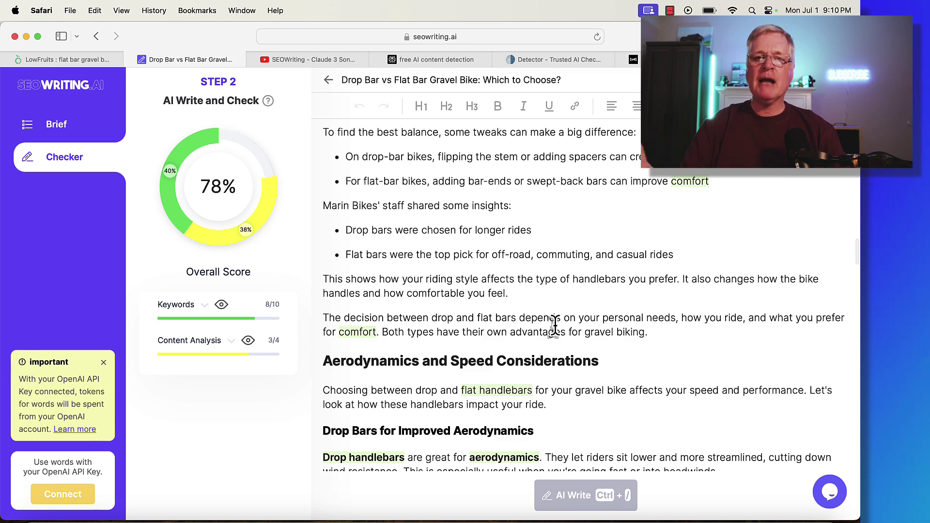
{"action": "scroll", "coordinate": [554, 326], "scroll_direction": "down", "scroll_amount": 10}
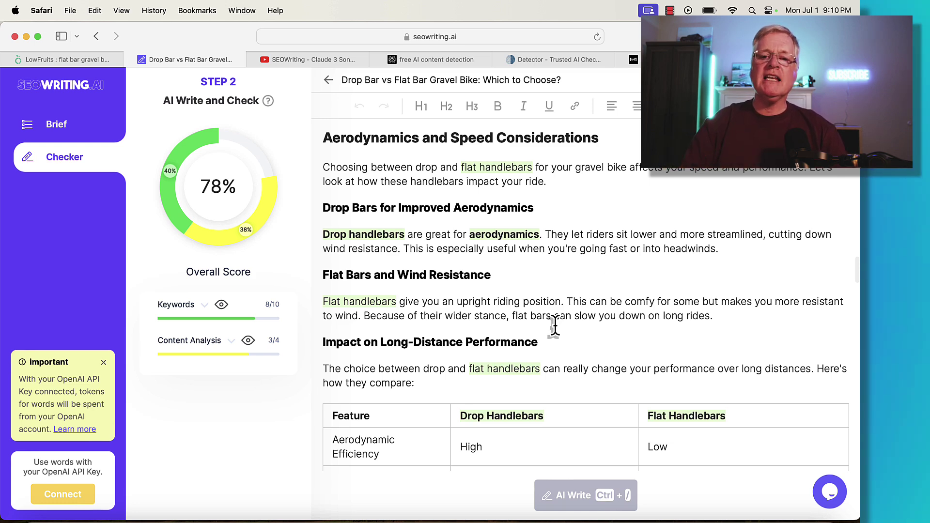
{"action": "scroll", "coordinate": [554, 325], "scroll_direction": "down", "scroll_amount": 5}
{"action": "scroll", "coordinate": [555, 326], "scroll_direction": "down", "scroll_amount": 10}
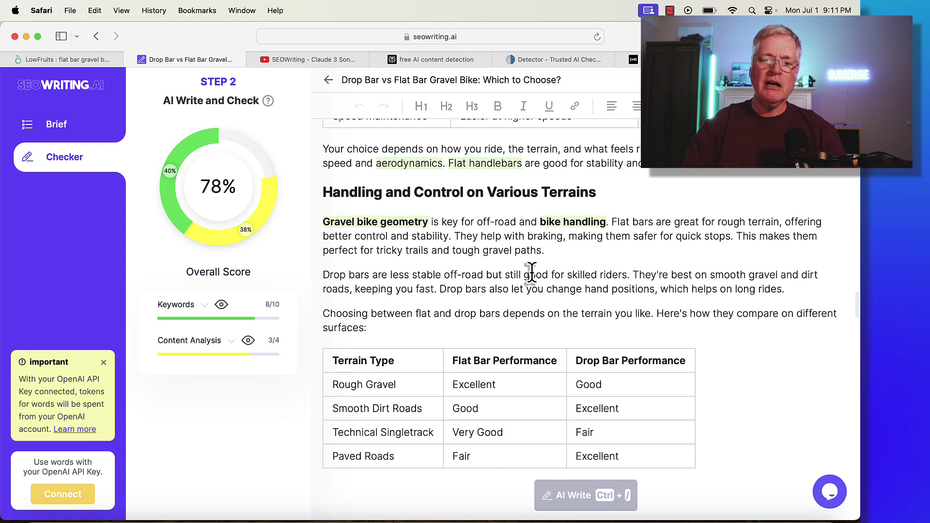
{"action": "scroll", "coordinate": [531, 272], "scroll_direction": "down", "scroll_amount": 10}
{"action": "scroll", "coordinate": [531, 272], "scroll_direction": "down", "scroll_amount": 2}
{"action": "scroll", "coordinate": [531, 272], "scroll_direction": "down", "scroll_amount": 6}
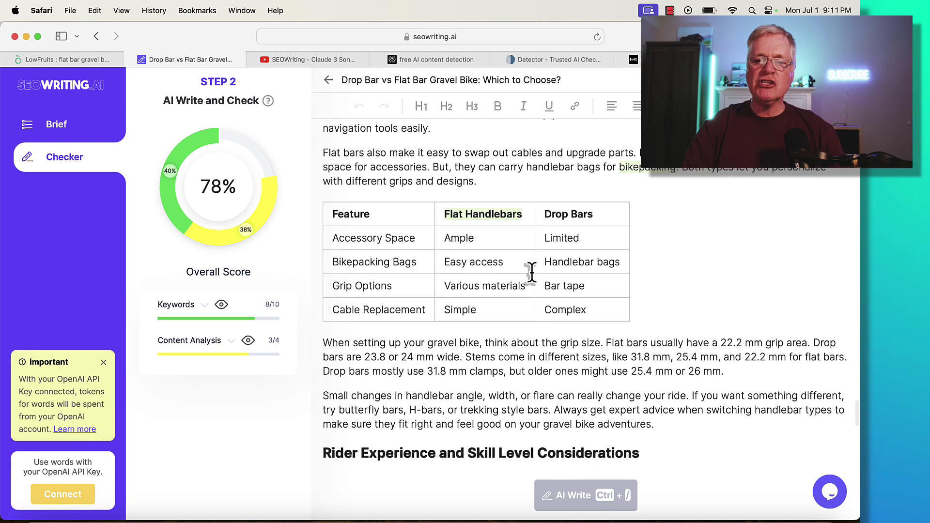
{"action": "scroll", "coordinate": [531, 273], "scroll_direction": "down", "scroll_amount": 2}
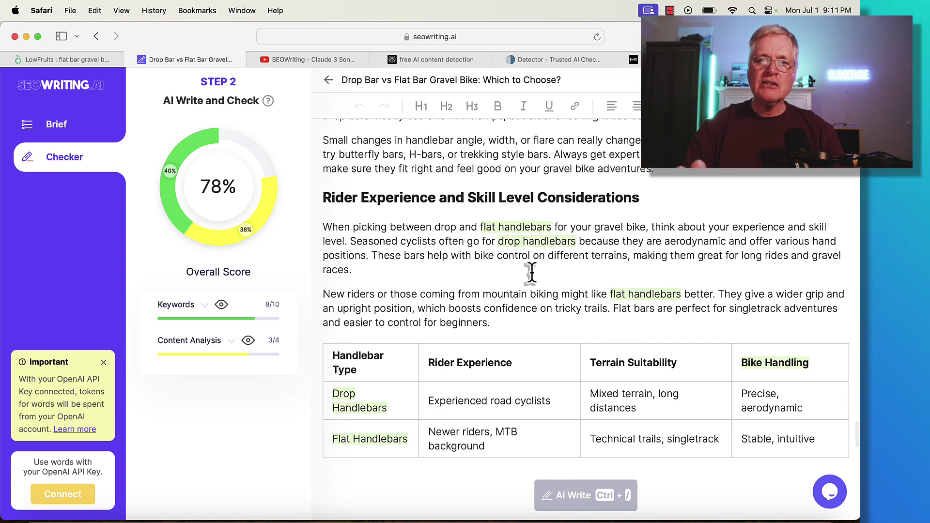
{"action": "scroll", "coordinate": [531, 273], "scroll_direction": "down", "scroll_amount": 5}
{"action": "scroll", "coordinate": [531, 272], "scroll_direction": "down", "scroll_amount": 1}
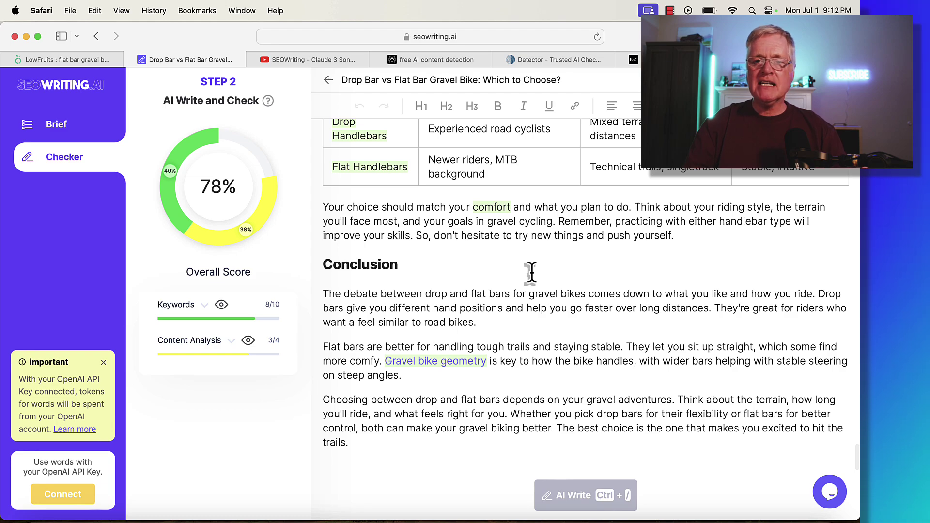
{"action": "scroll", "coordinate": [531, 273], "scroll_direction": "up", "scroll_amount": 20}
{"action": "scroll", "coordinate": [530, 273], "scroll_direction": "up", "scroll_amount": 20}
{"action": "scroll", "coordinate": [530, 273], "scroll_direction": "up", "scroll_amount": 10}
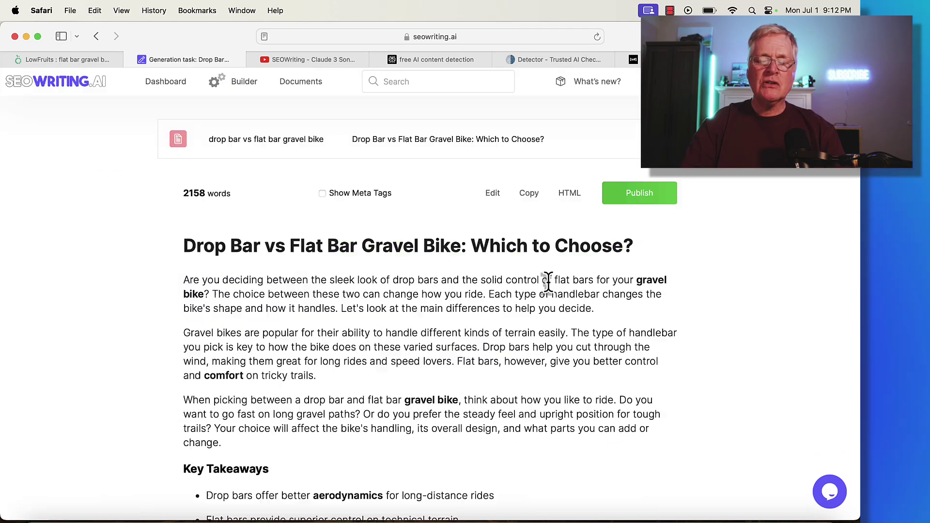
Copy the full article text and bring up the ZeroGPT detector.
{"action": "left_click", "coordinate": [529, 196]}
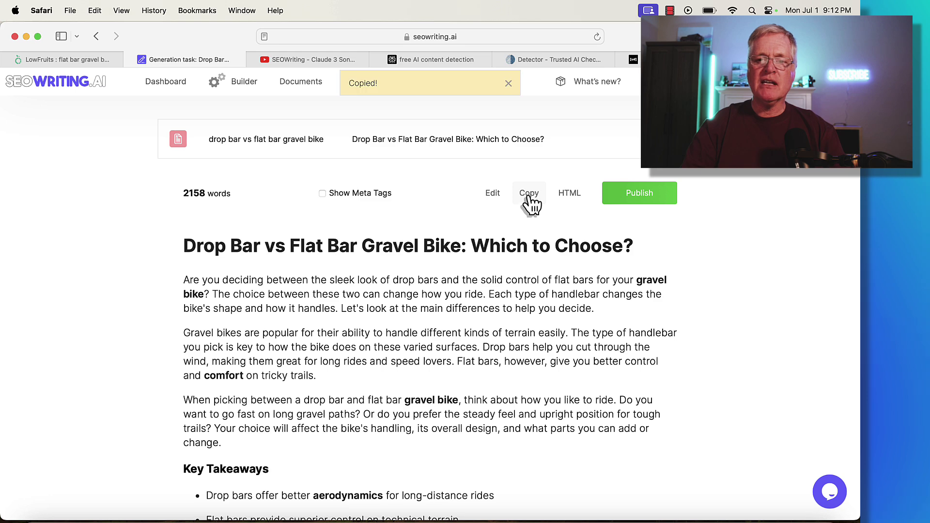
{"action": "left_click", "coordinate": [542, 62]}
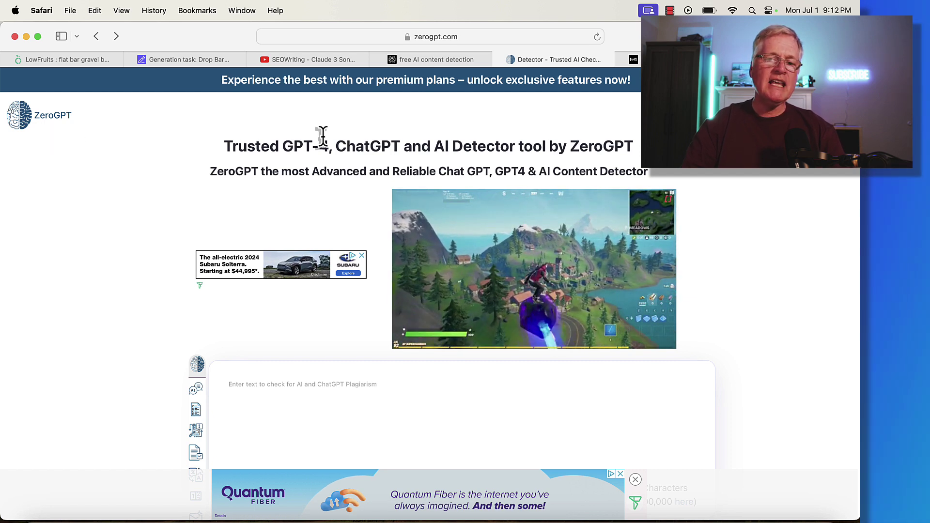
{"action": "left_click", "coordinate": [443, 60]}
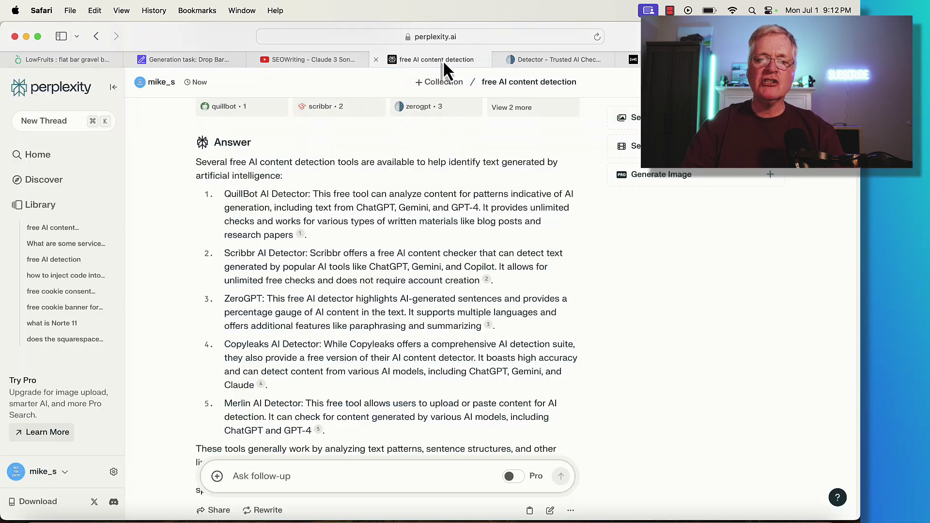
{"action": "scroll", "coordinate": [499, 233], "scroll_direction": "down", "scroll_amount": 1}
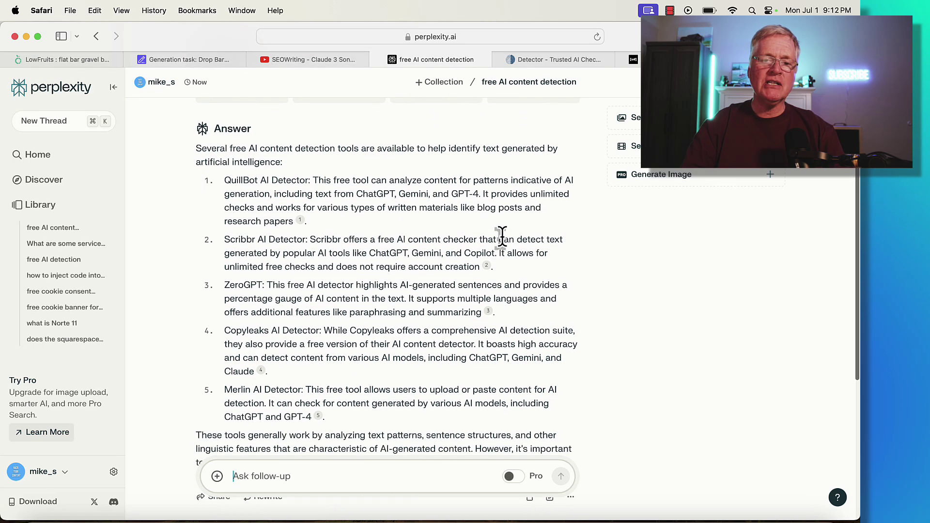
{"action": "scroll", "coordinate": [502, 237], "scroll_direction": "down", "scroll_amount": 2}
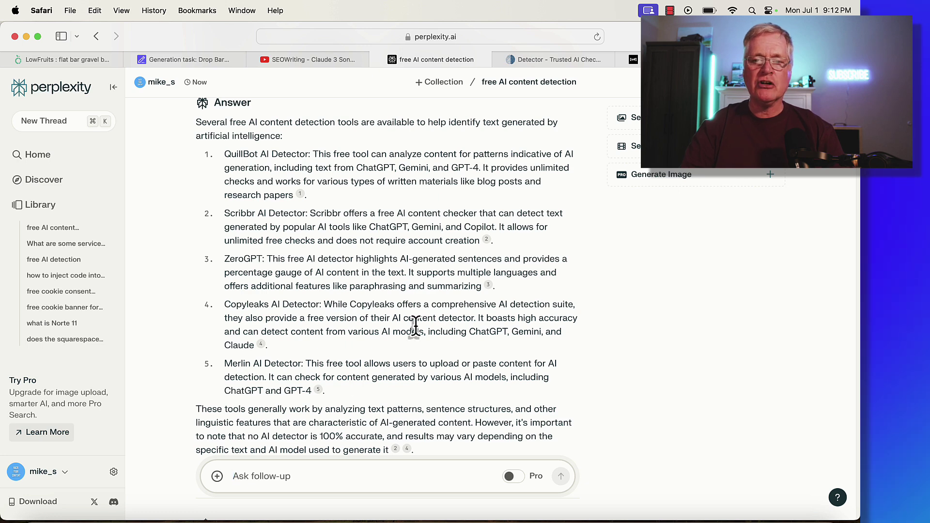
{"action": "key", "text": "ctrl+Tab"}
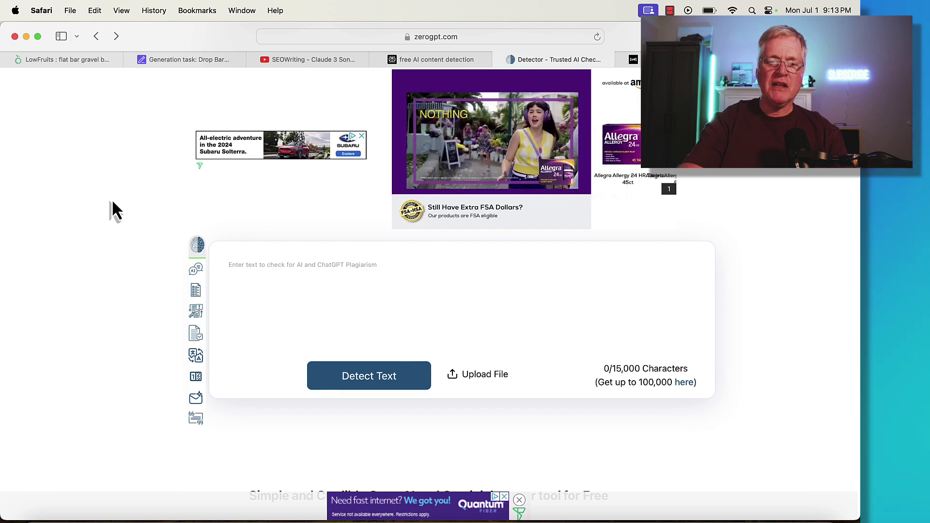
Paste the article into ZeroGPT and detect it, scoring 15.06% AI GPT.
{"action": "key", "text": "super+v"}
{"action": "left_click", "coordinate": [367, 377]}
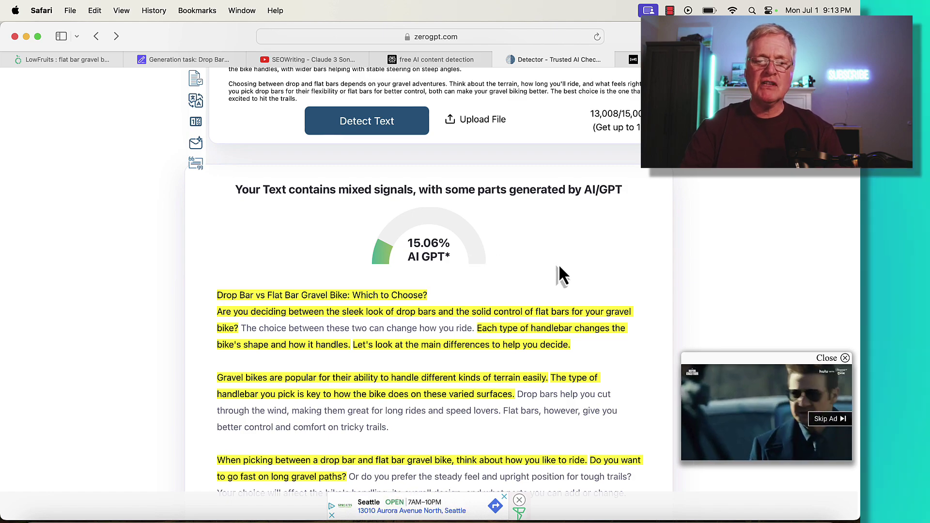
{"action": "scroll", "coordinate": [559, 274], "scroll_direction": "down", "scroll_amount": 3}
{"action": "scroll", "coordinate": [559, 268], "scroll_direction": "down", "scroll_amount": 5}
{"action": "scroll", "coordinate": [559, 268], "scroll_direction": "up", "scroll_amount": 8}
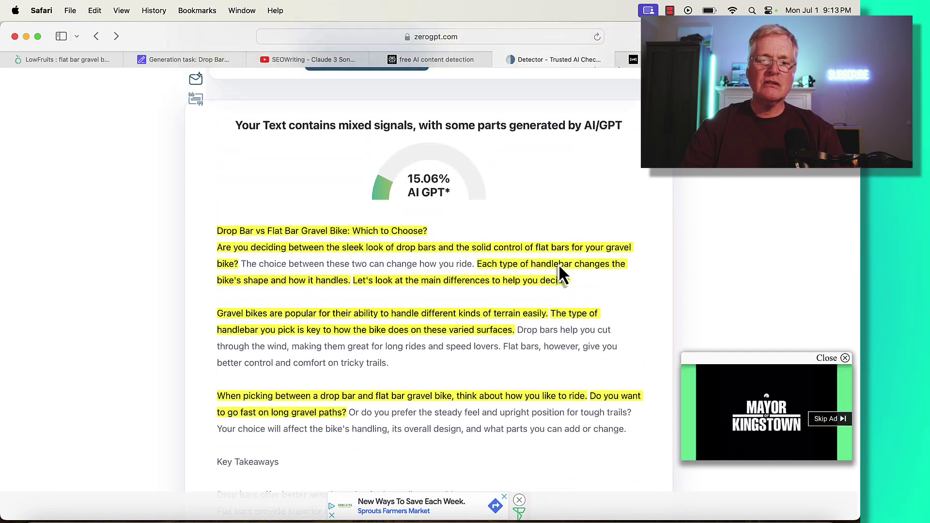
{"action": "scroll", "coordinate": [559, 271], "scroll_direction": "up", "scroll_amount": 2}
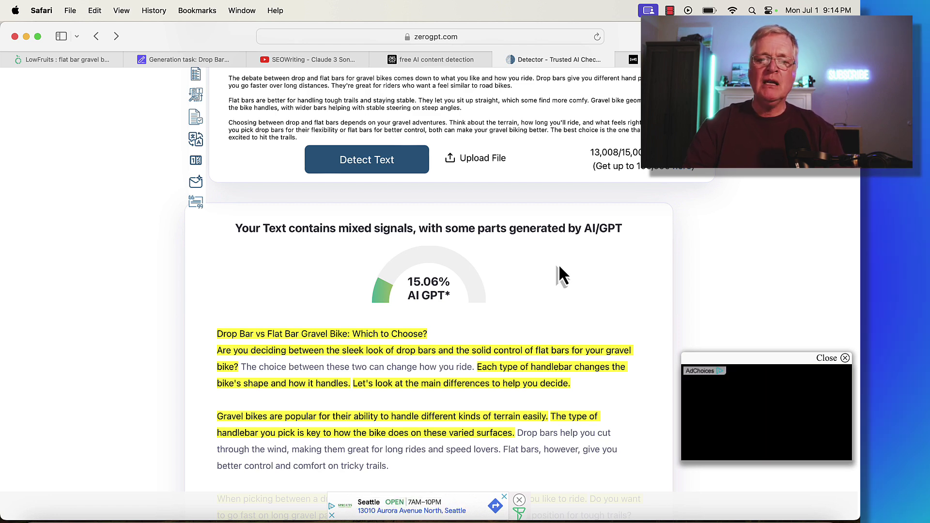
{"action": "scroll", "coordinate": [559, 263], "scroll_direction": "up", "scroll_amount": 1}
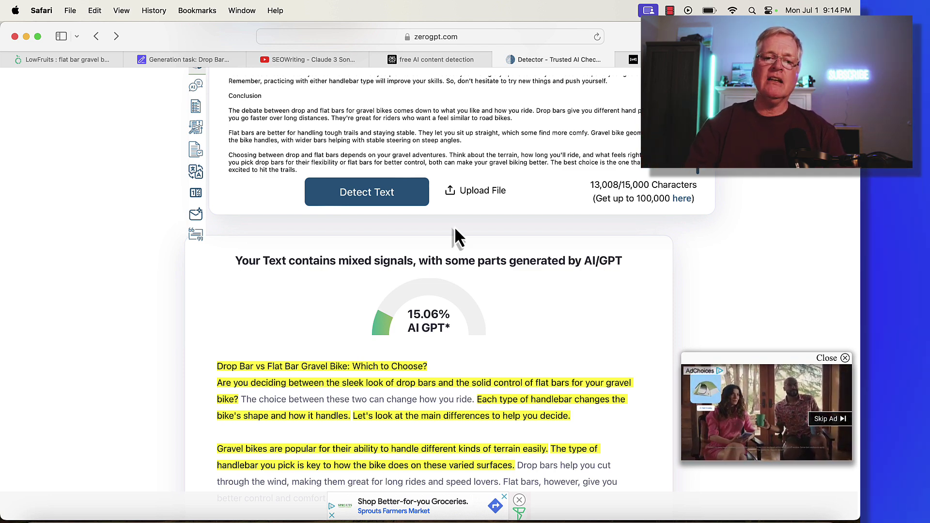
Go back to the article in SEOWriting.ai.
{"action": "left_click", "coordinate": [228, 59]}
{"action": "scroll", "coordinate": [556, 328], "scroll_direction": "down", "scroll_amount": 10}
{"action": "scroll", "coordinate": [556, 330], "scroll_direction": "down", "scroll_amount": 4}
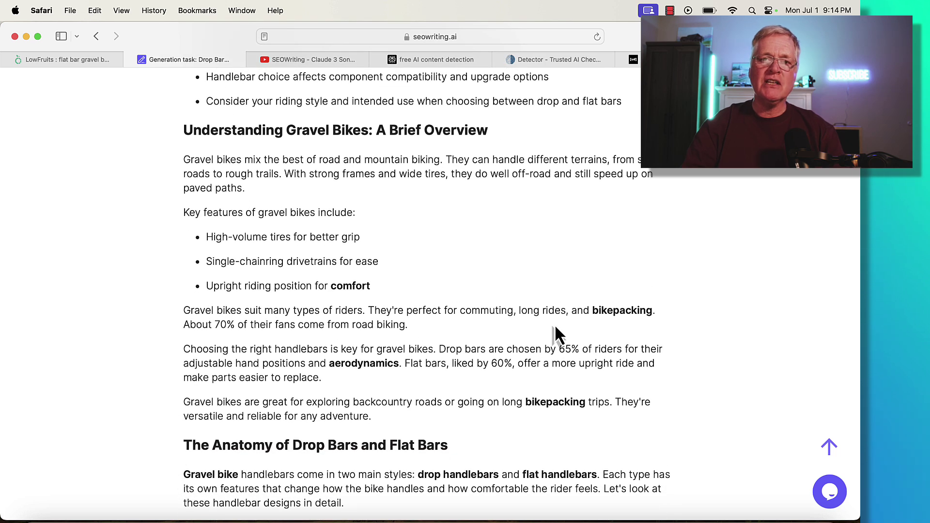
Return to the top of the article and switch to the Hemingway Editor with Ctrl+Tab.
{"action": "scroll", "coordinate": [555, 328], "scroll_direction": "up", "scroll_amount": 3}
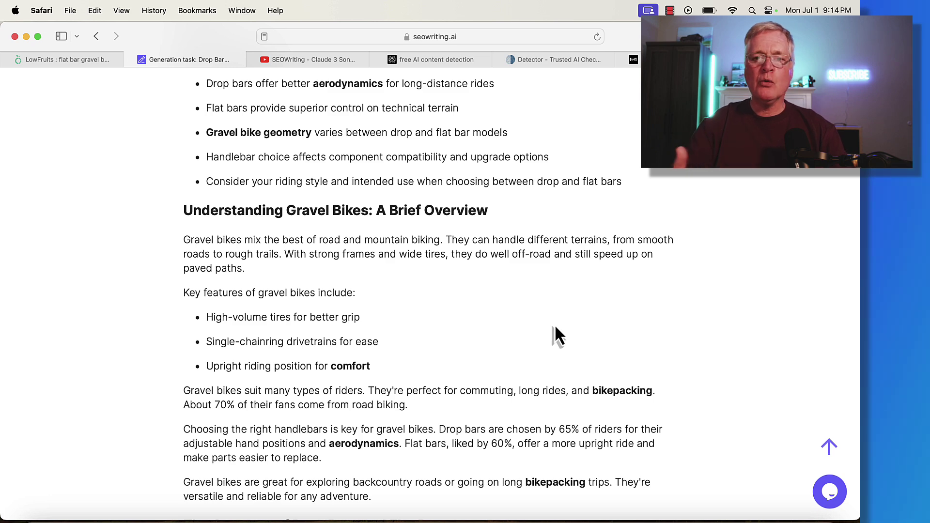
{"action": "scroll", "coordinate": [556, 334], "scroll_direction": "up", "scroll_amount": 10}
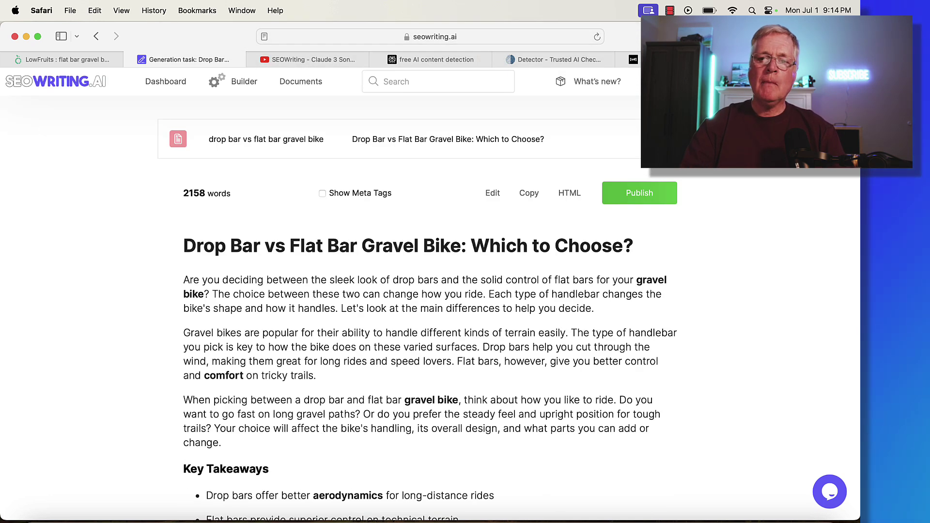
{"action": "key", "text": "ctrl+Tab"}
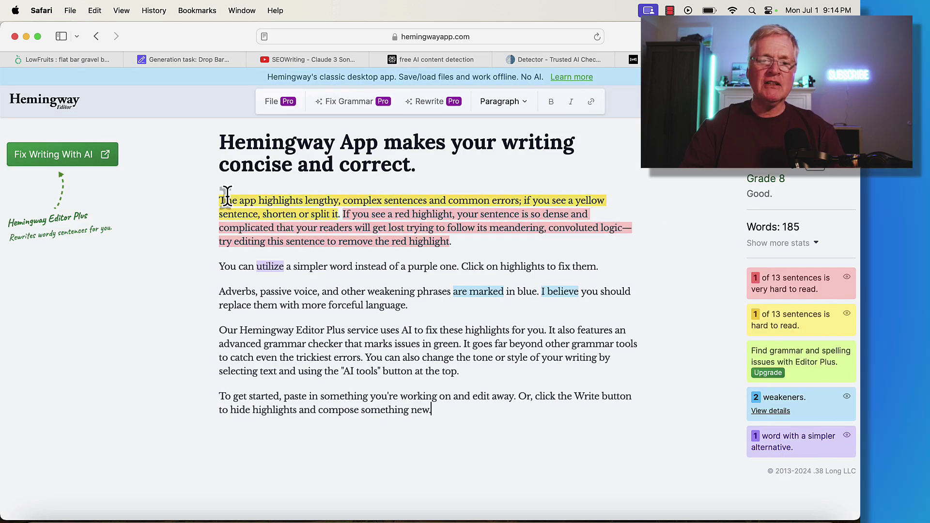
Replace Hemingway's sample text with the pasted gravel bike article, rated Grade 9 at 2,020 words.
{"action": "mouse_move", "coordinate": [220, 199]}
{"action": "left_click_drag", "start_coordinate": [220, 199], "coordinate": [492, 421]}
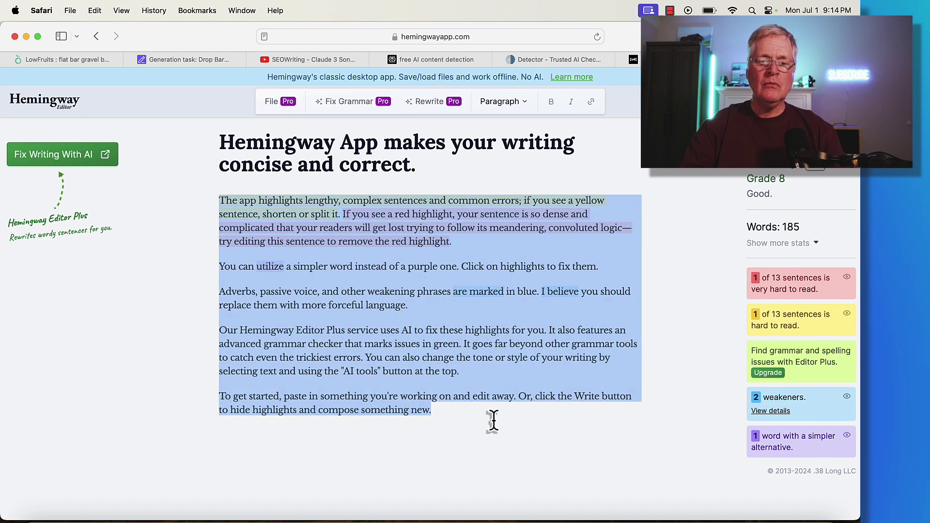
{"action": "key", "text": "super+a"}
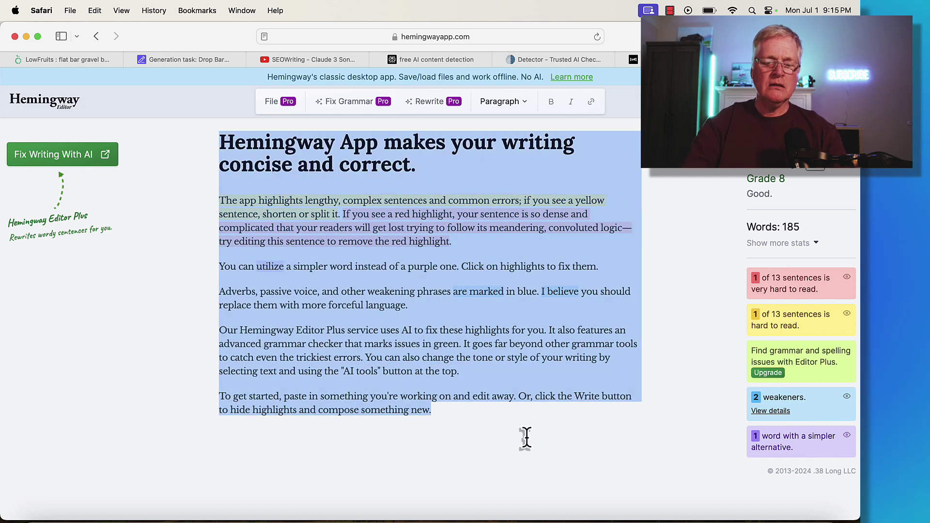
{"action": "key", "text": "super+v"}
{"action": "scroll", "coordinate": [652, 335], "scroll_direction": "up", "scroll_amount": 10}
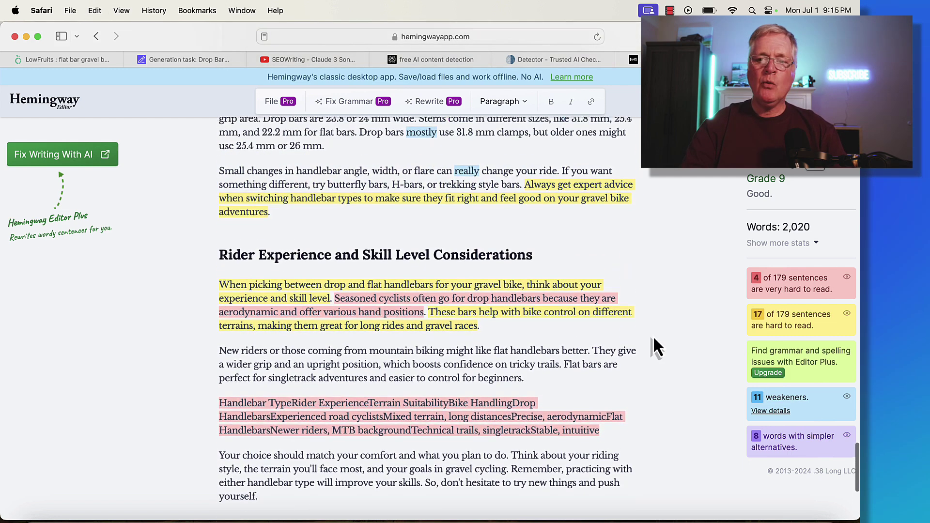
{"action": "scroll", "coordinate": [652, 336], "scroll_direction": "up", "scroll_amount": 1}
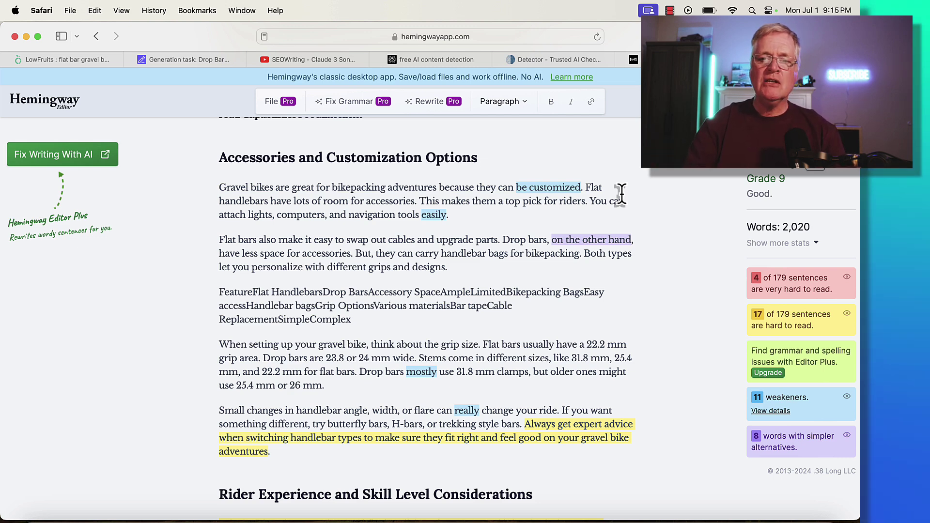
Leave the Hemingway readability report by switching to the last open Safari tab.
{"action": "left_click", "coordinate": [630, 59]}
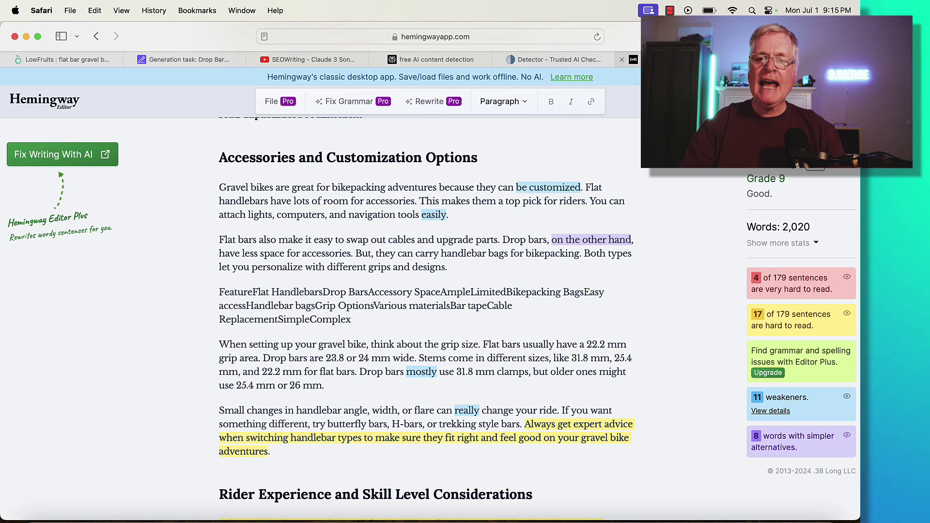